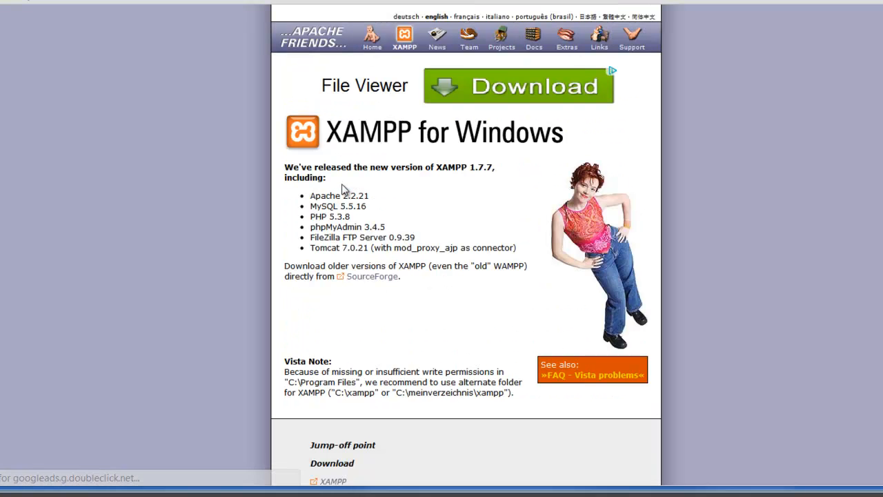
Step: Download the XAMPP 1.7.7 Windows installer (xampp-win32-1.7.7-VC9-installer.exe) from SourceForge and keep it
scroll(345, 196, down, 5)
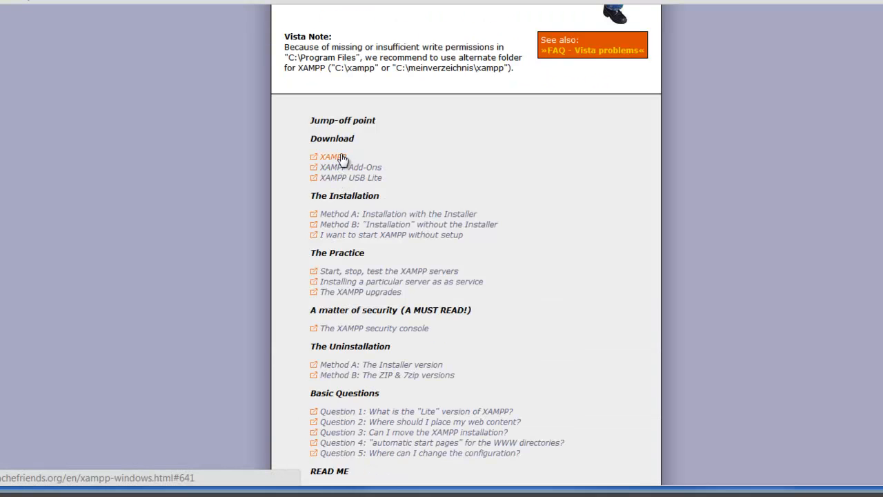
click(343, 158)
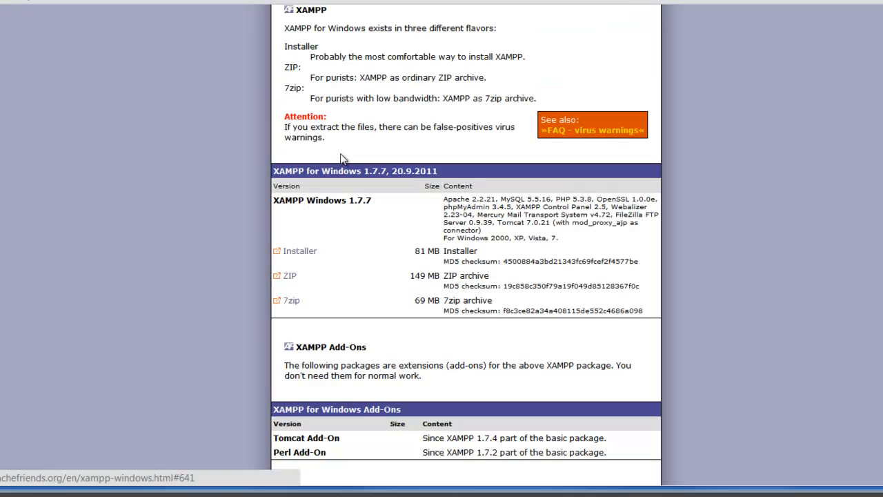
click(311, 247)
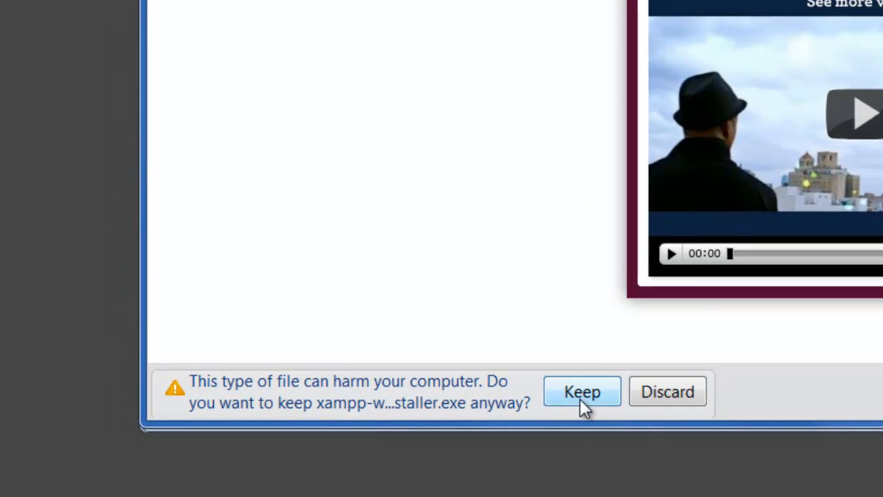
click(580, 400)
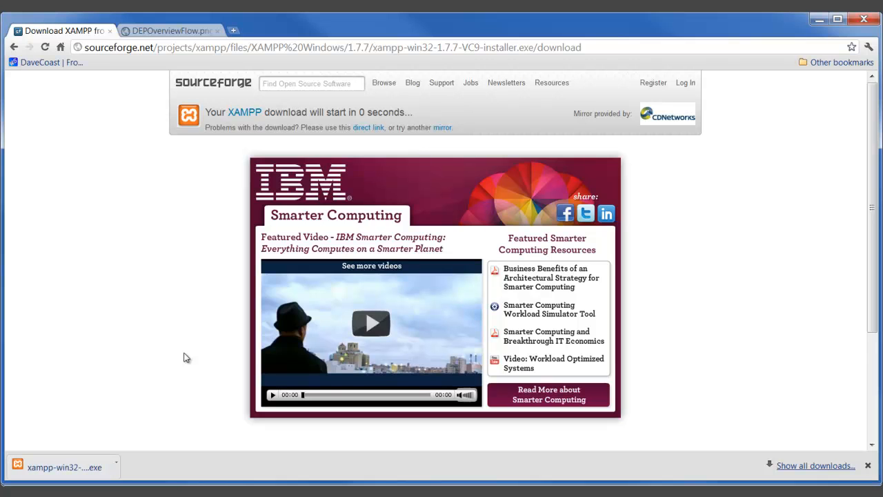
Step: Run xampp-win32-1.7.7-VC9-installer.exe from the LocalVille folder in Explorer
mouse_move(356, 495)
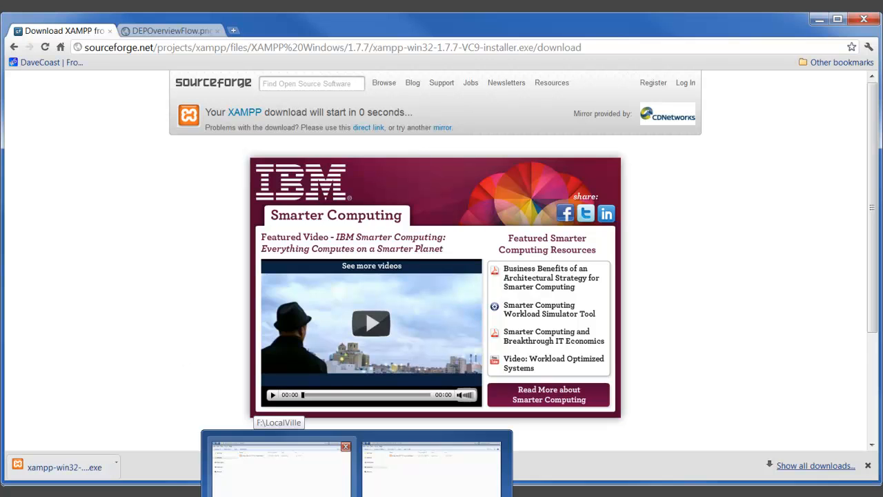
click(280, 469)
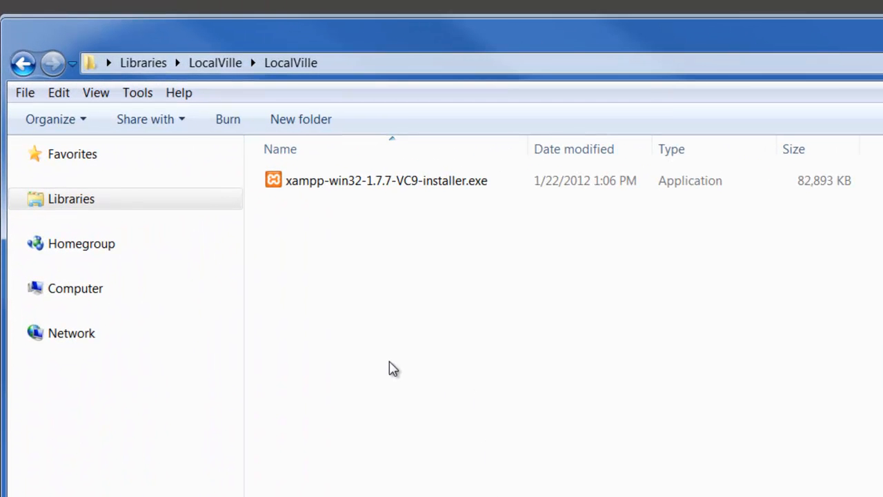
double_click(391, 181)
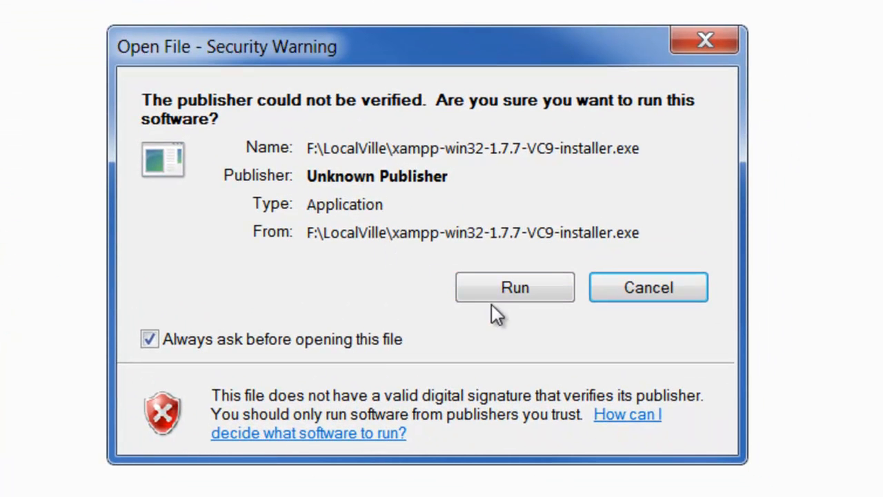
Step: Allow the installer to run, choose English, and get past the UAC notice and welcome page
click(499, 293)
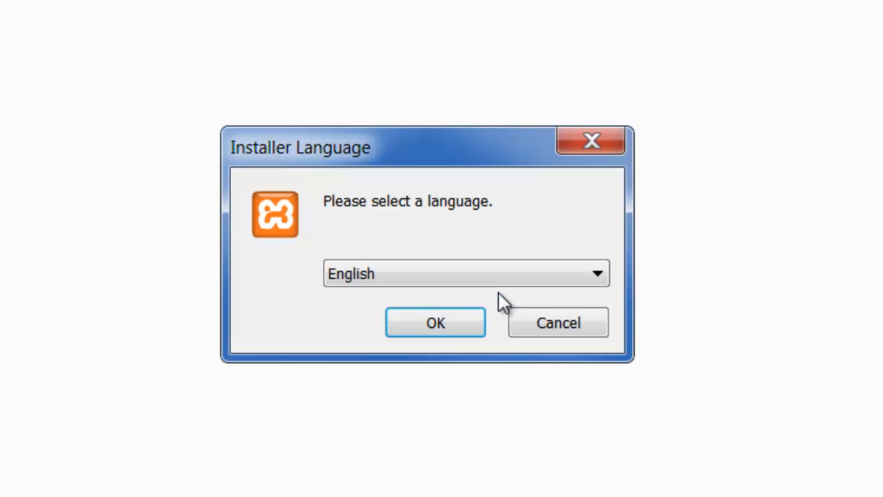
click(436, 325)
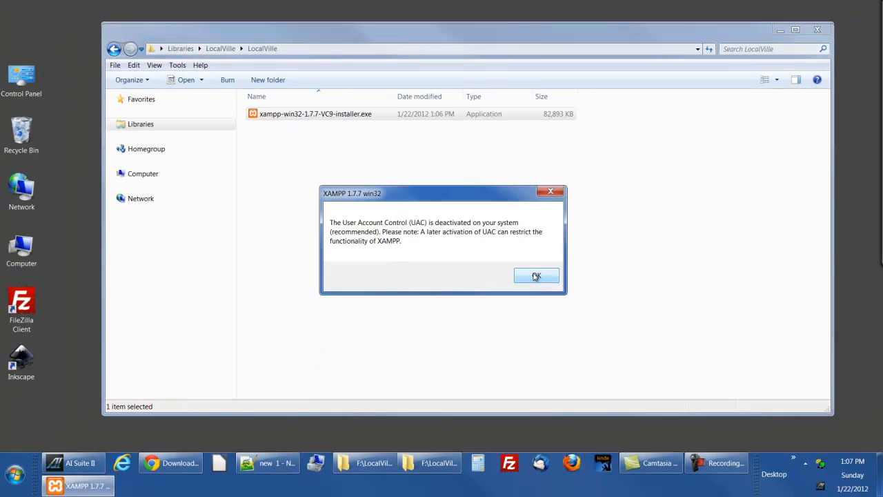
click(536, 276)
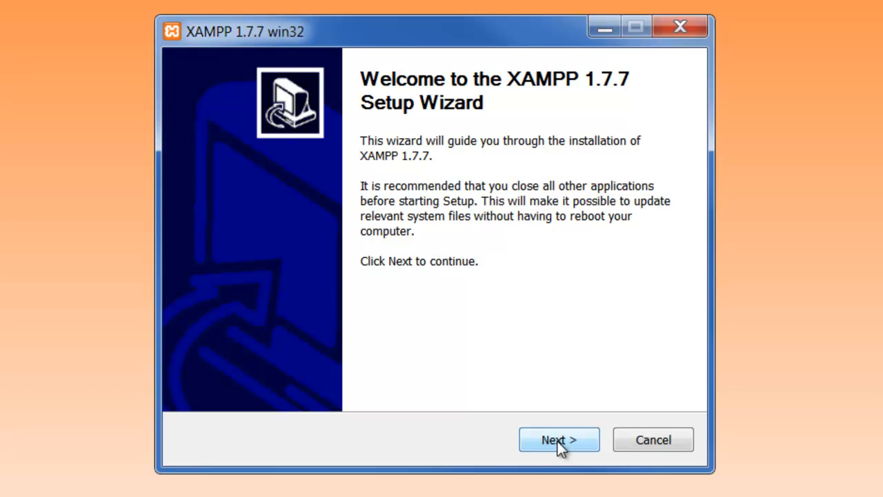
click(557, 441)
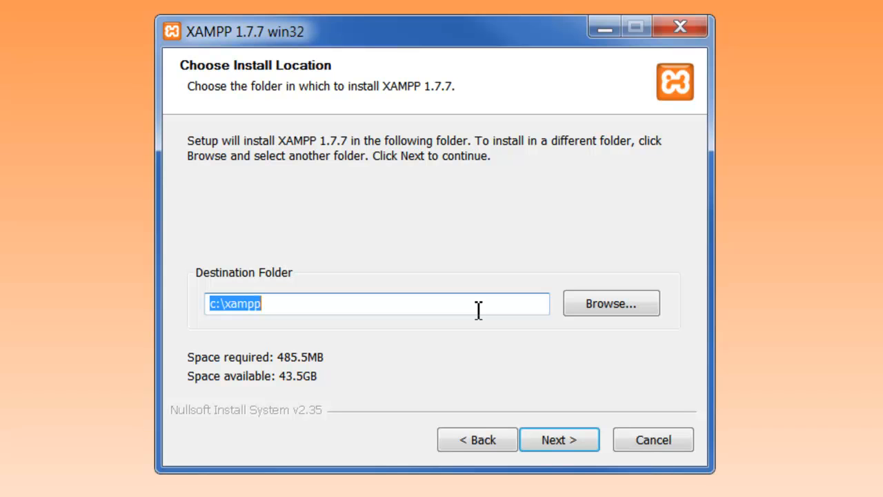
Step: Set the install folder to f:\LocalVille and continue to the XAMPP Options page
text(f:)
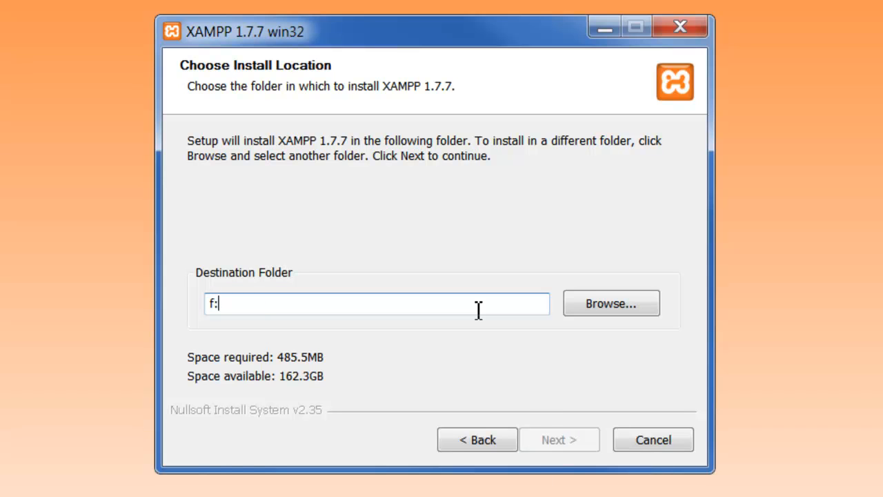
text(\local)
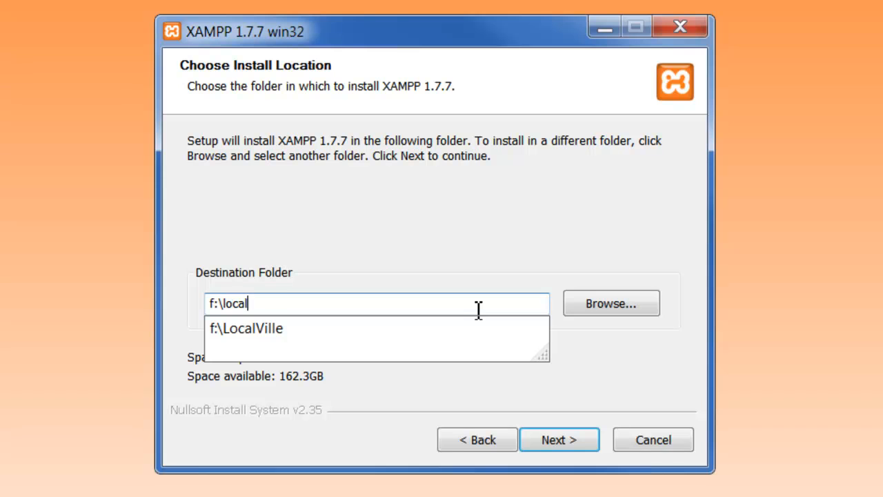
key(BackSpace)
key(BackSpace)
key(BackSpace)
key(BackSpace)
key(BackSpace)
text(LocalVille)
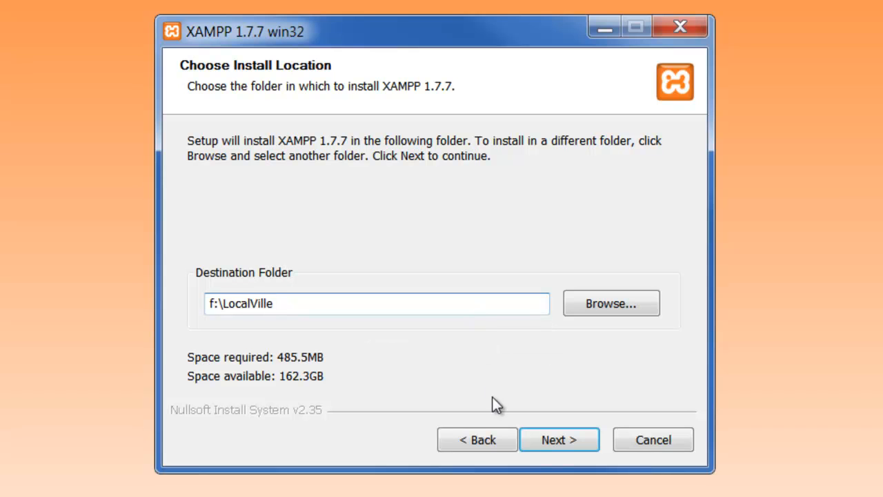
click(533, 436)
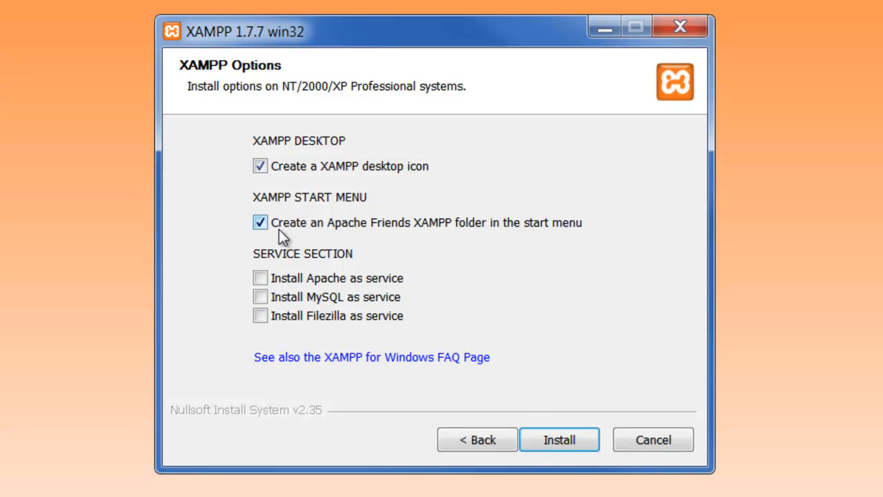
Step: Install XAMPP 1.7.7 with both Apache and MySQL set up as Windows services
click(259, 273)
click(260, 296)
click(557, 439)
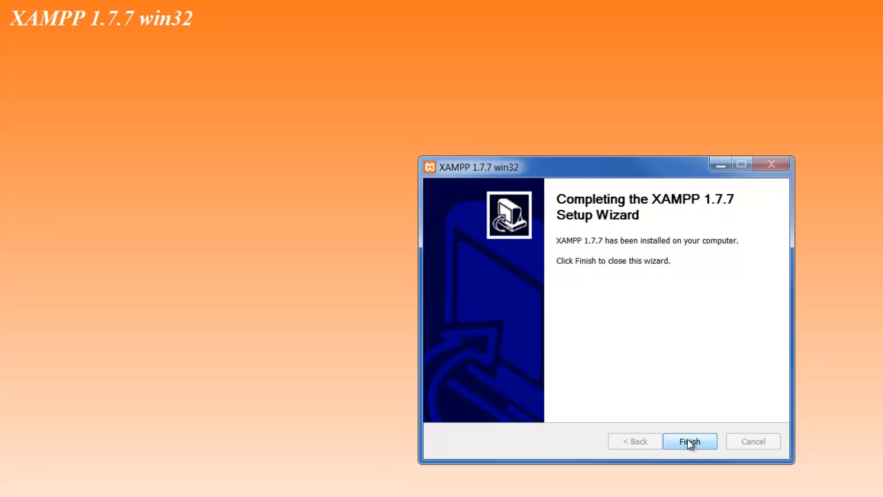
Step: Finish the wizard, acknowledge the service installation, and start the XAMPP Control Panel
click(689, 443)
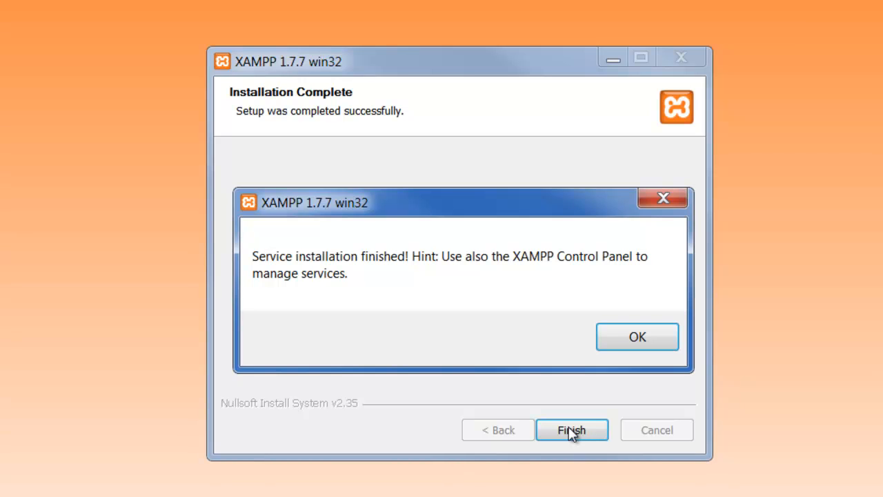
click(637, 339)
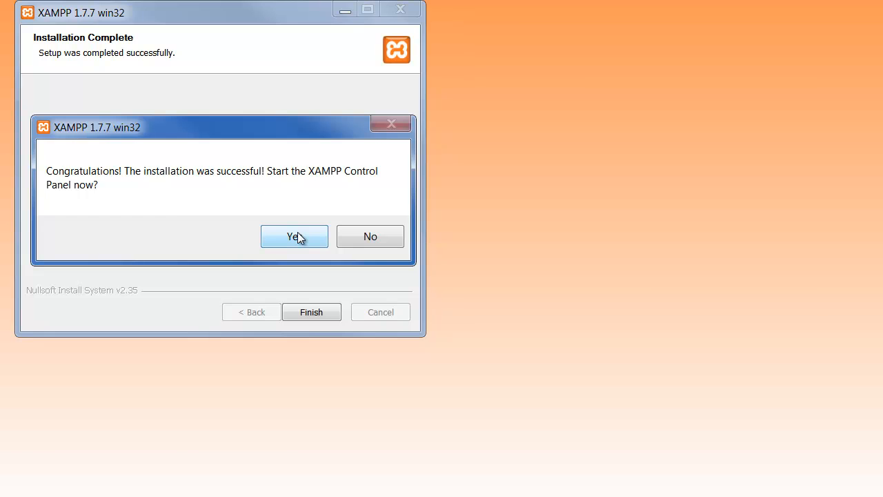
click(297, 238)
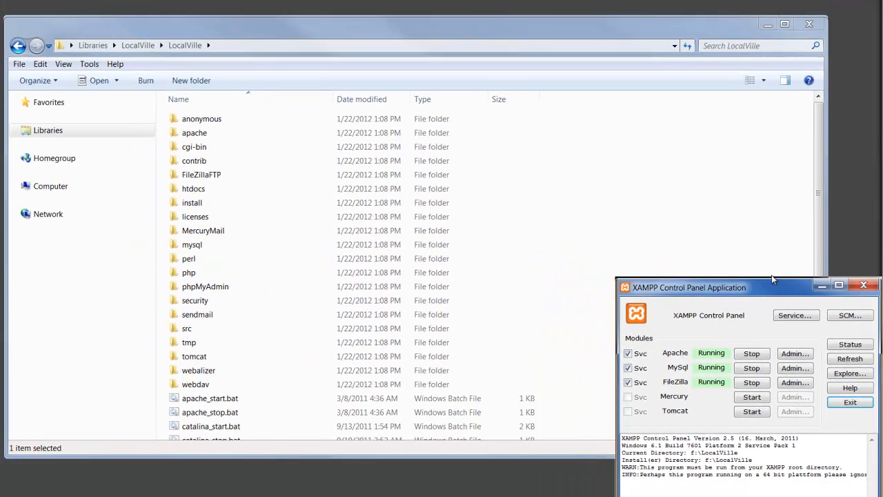
Step: Open the Windows services list under Services and Applications in Computer Management
drag(776, 286, 717, 138)
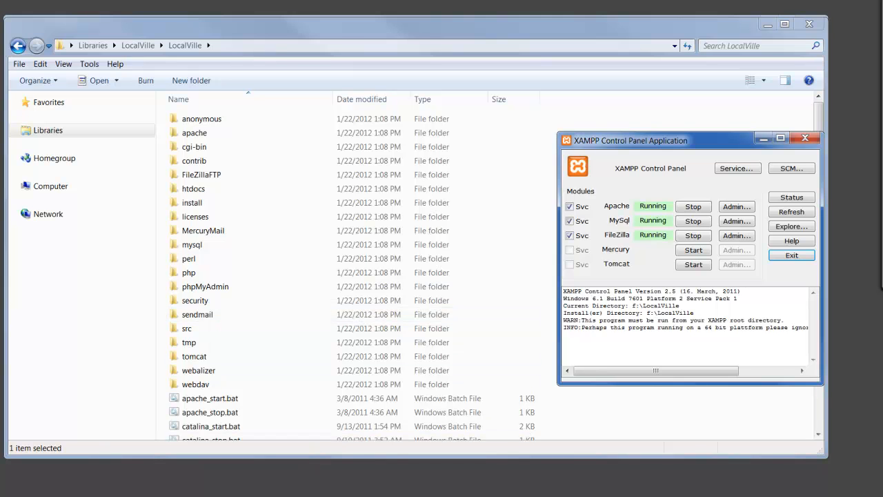
click(301, 483)
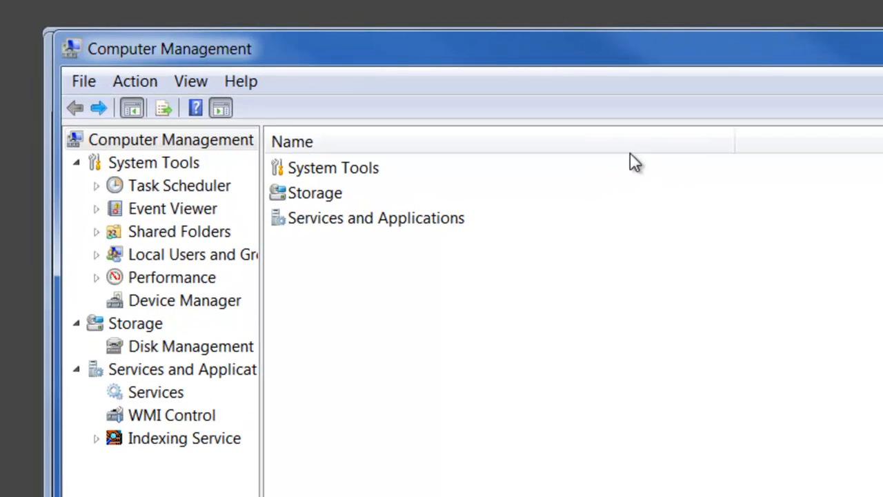
double_click(363, 218)
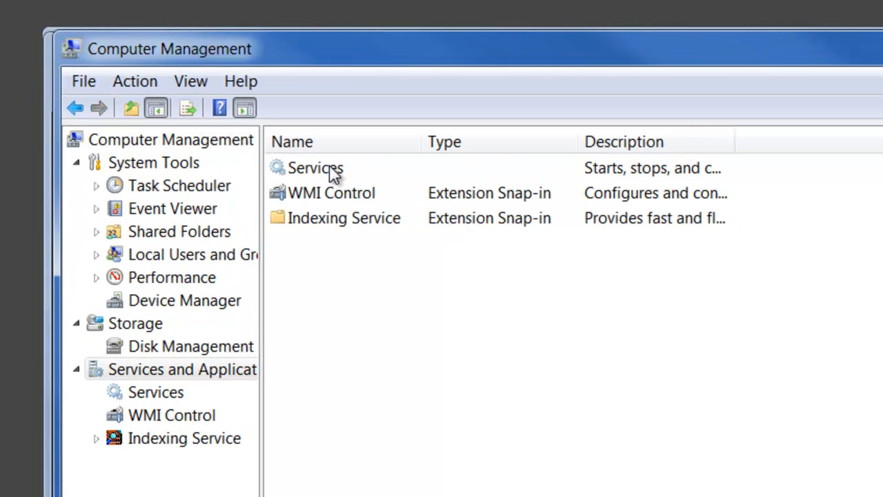
double_click(329, 168)
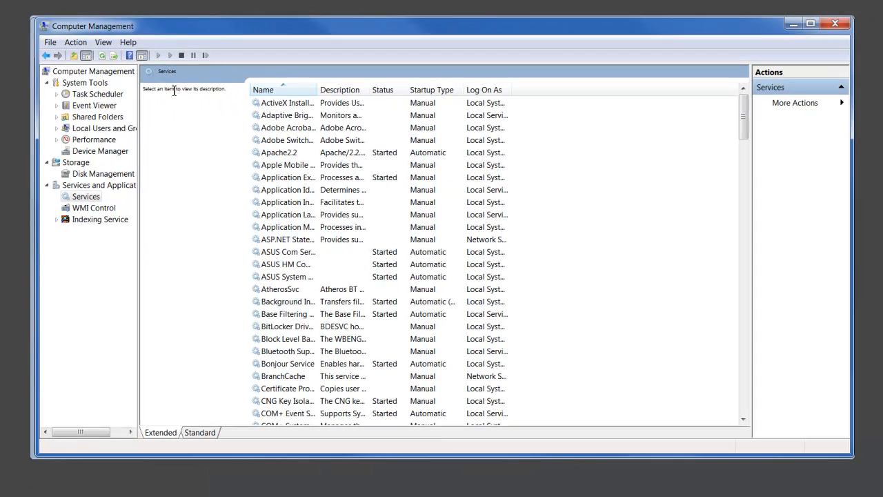
scroll(245, 138, down, 1)
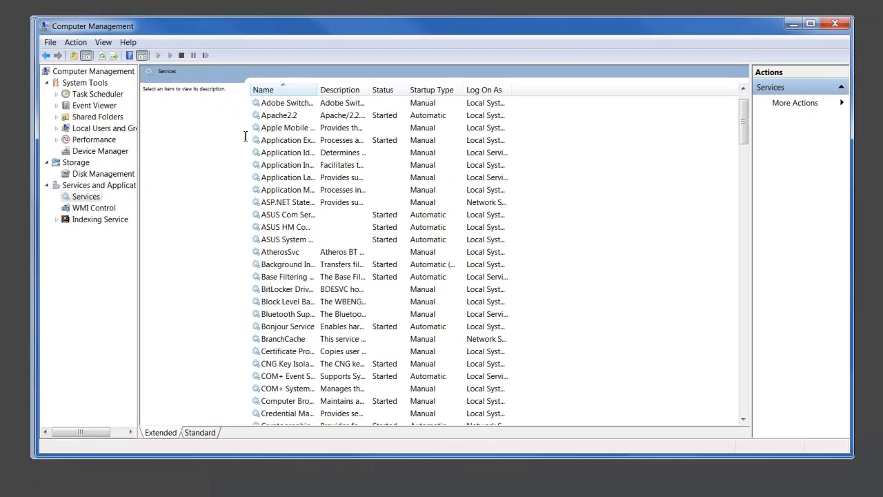
Step: Stop and restart the Apache2.2 service from its properties, then close them
double_click(282, 116)
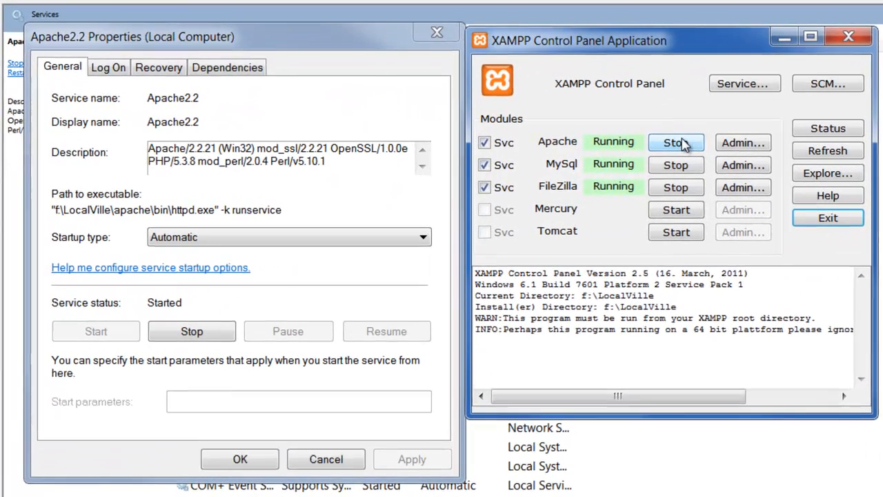
click(579, 154)
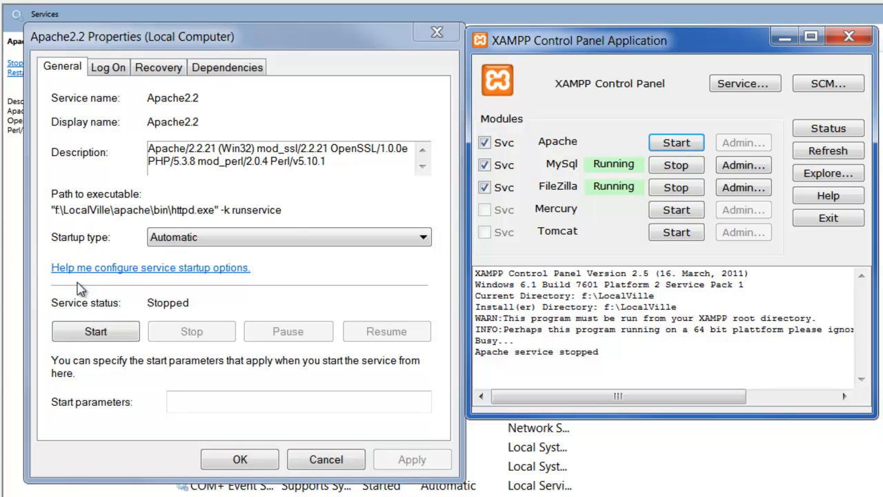
click(97, 332)
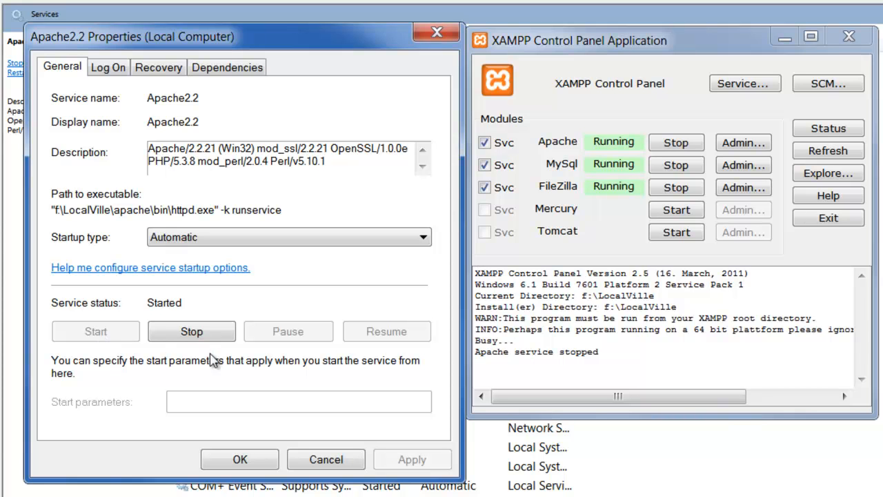
click(310, 458)
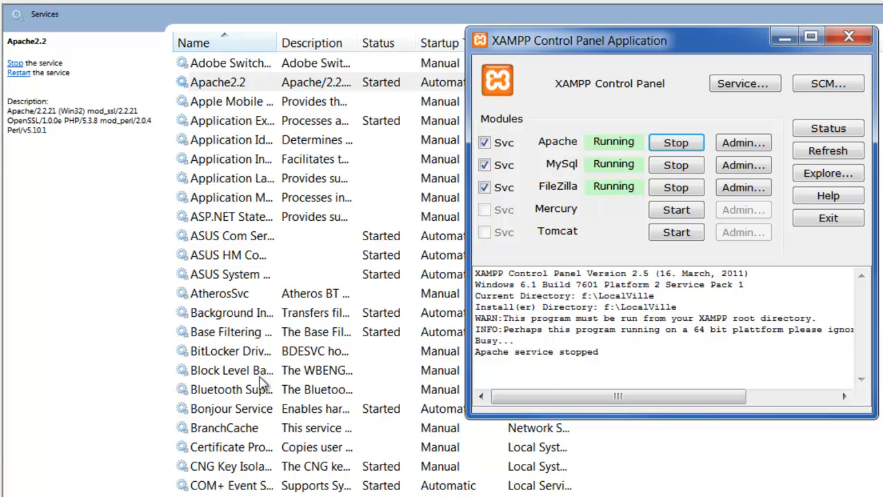
Step: Stop the FileZilla Server service and restart FileZilla from the XAMPP Control Panel
click(242, 338)
scroll(241, 345, down, 8)
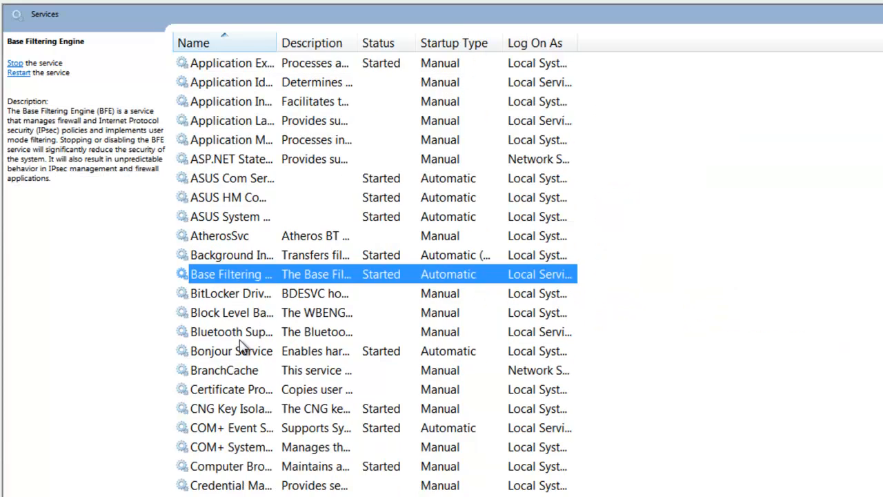
scroll(241, 345, down, 1)
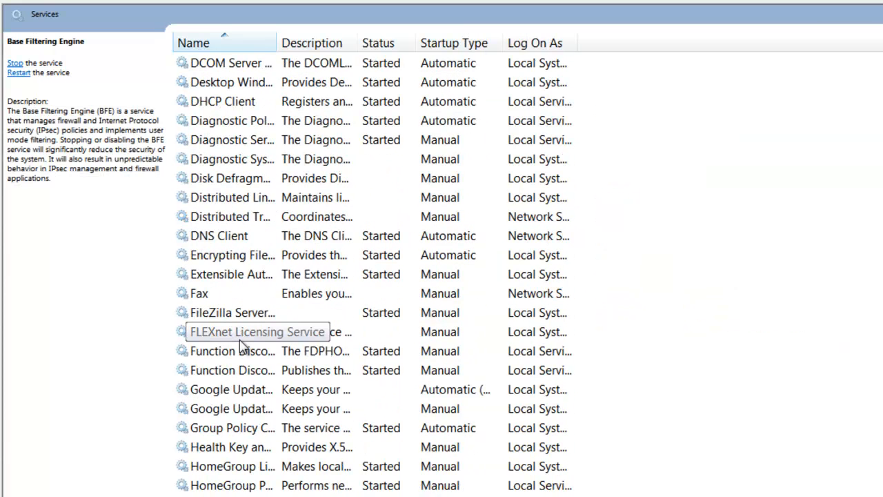
click(233, 316)
double_click(233, 318)
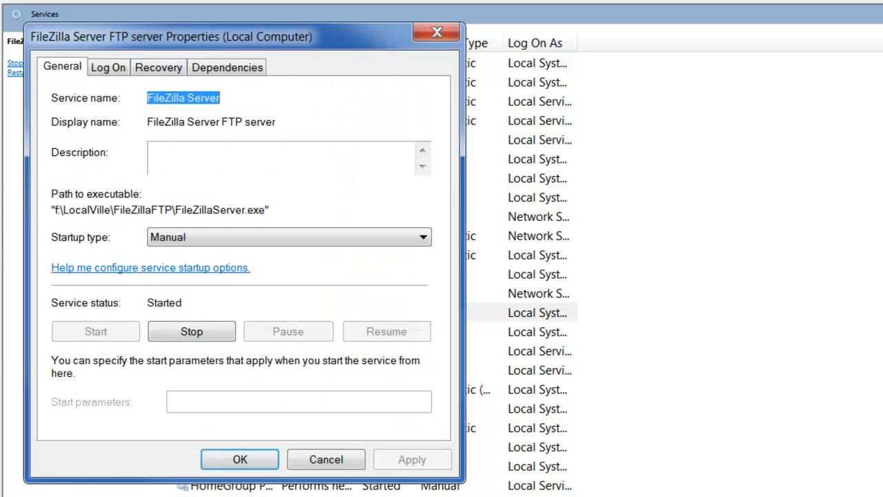
key(alt+Tab)
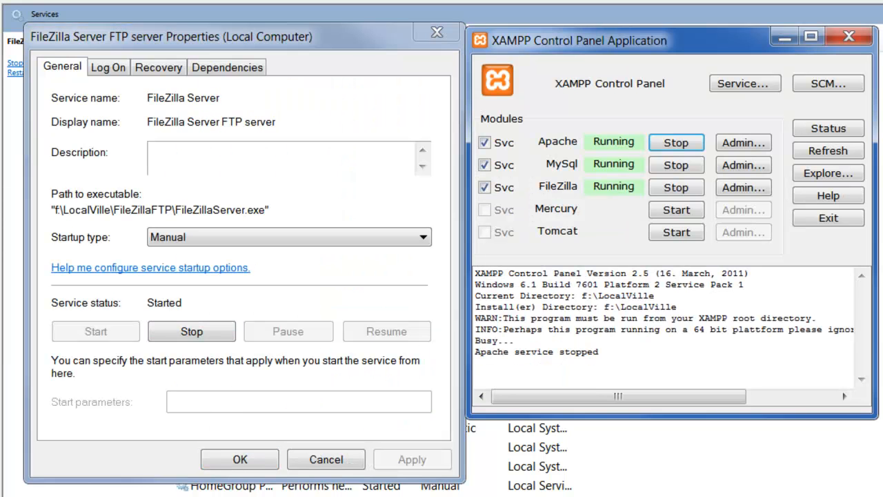
click(183, 333)
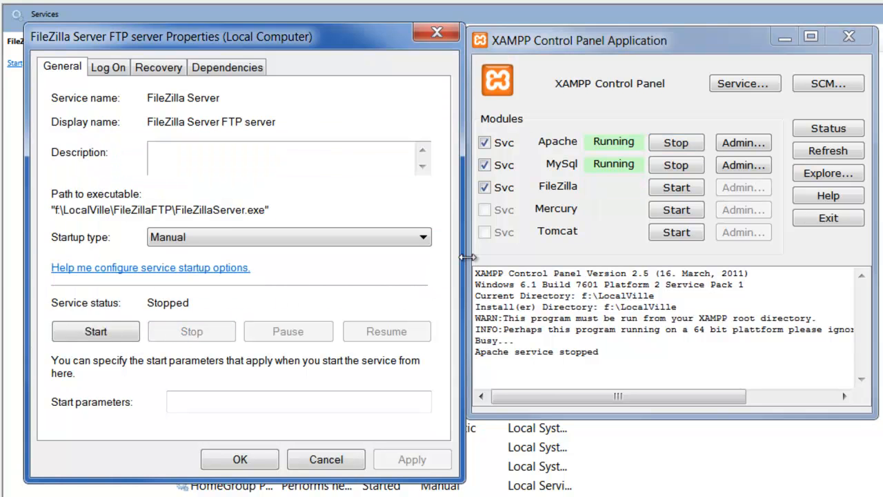
click(677, 189)
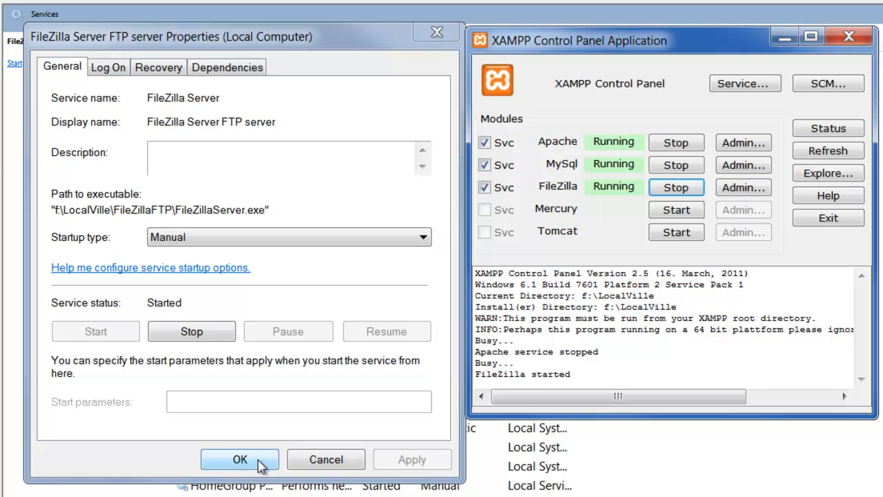
click(237, 461)
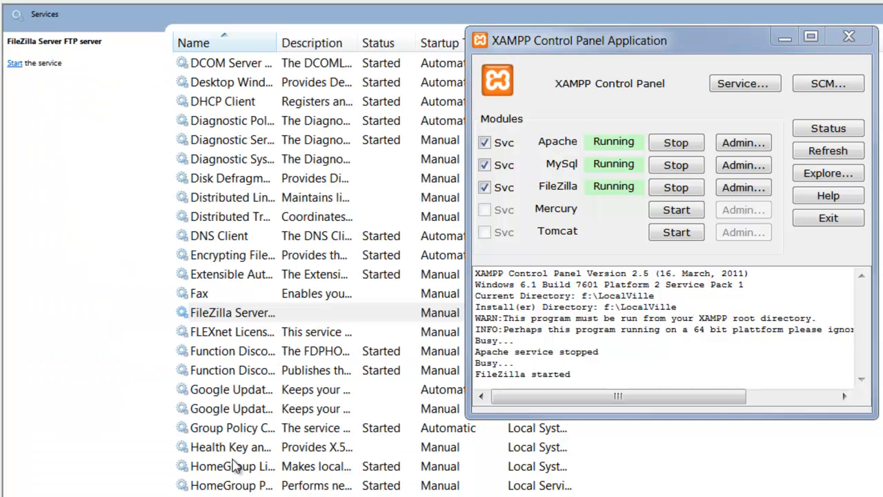
Step: Stop the mysql service and restart MySql from the XAMPP Control Panel
click(235, 467)
scroll(235, 467, down, 6)
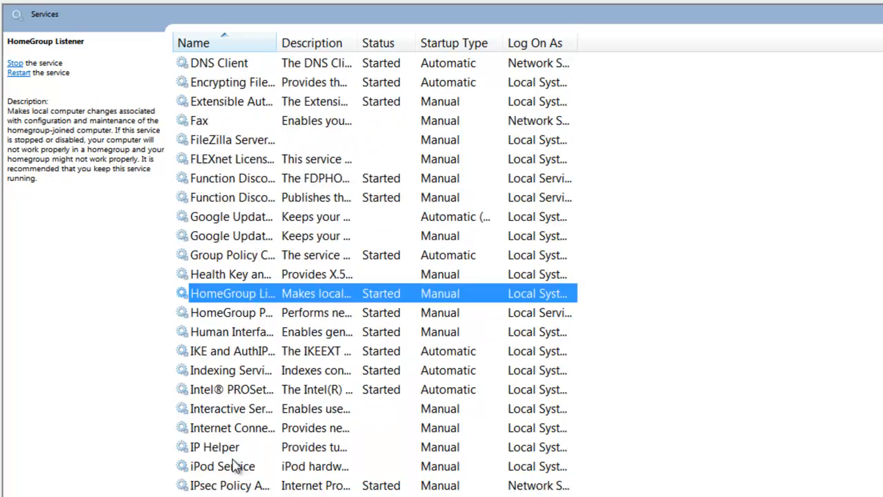
scroll(234, 467, down, 2)
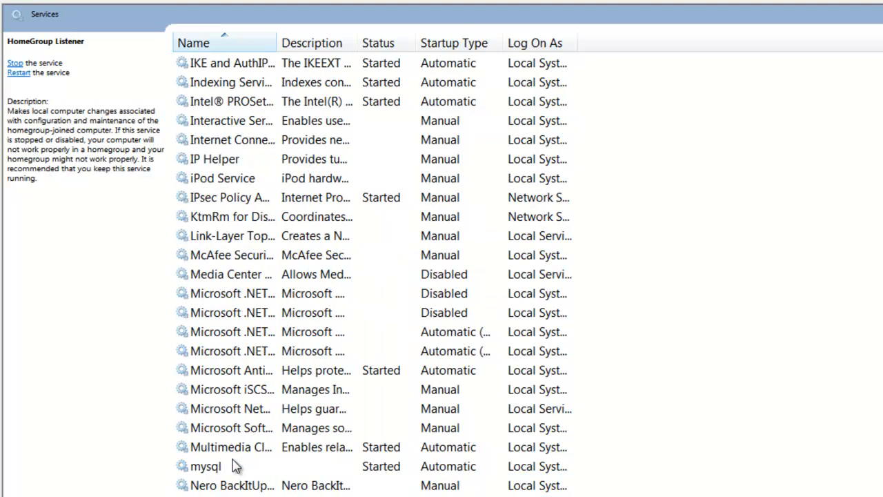
double_click(220, 467)
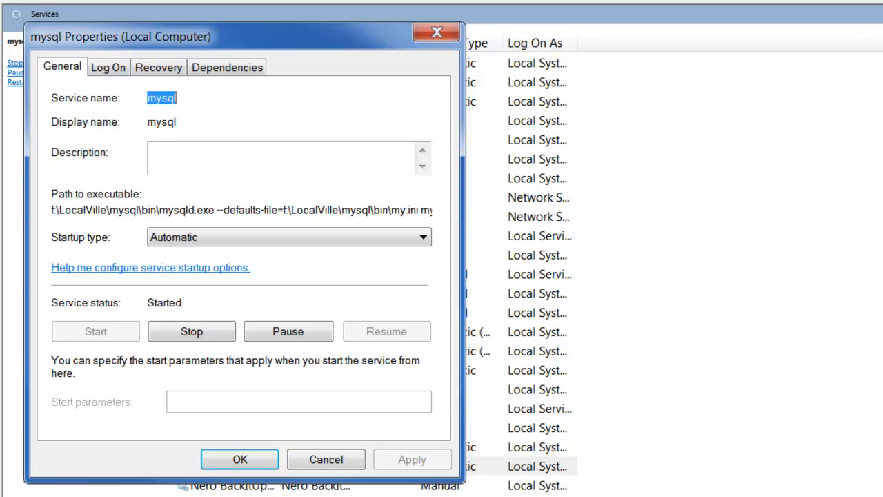
key(alt+Tab)
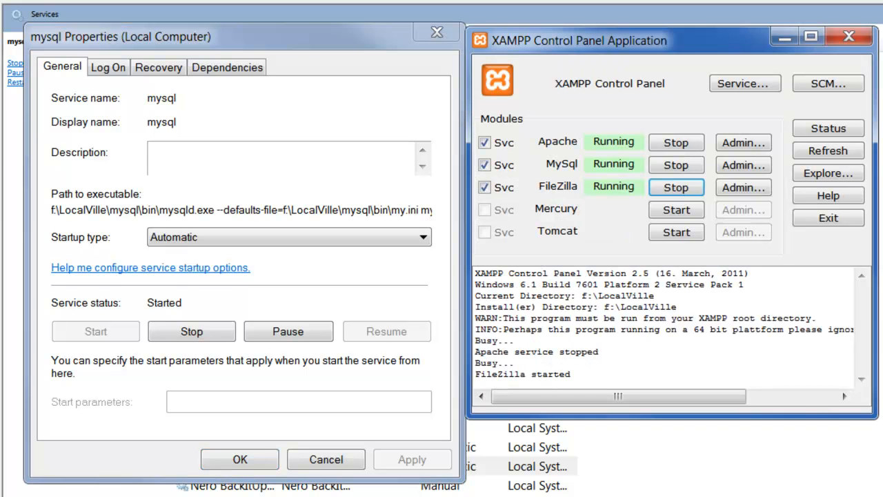
click(200, 333)
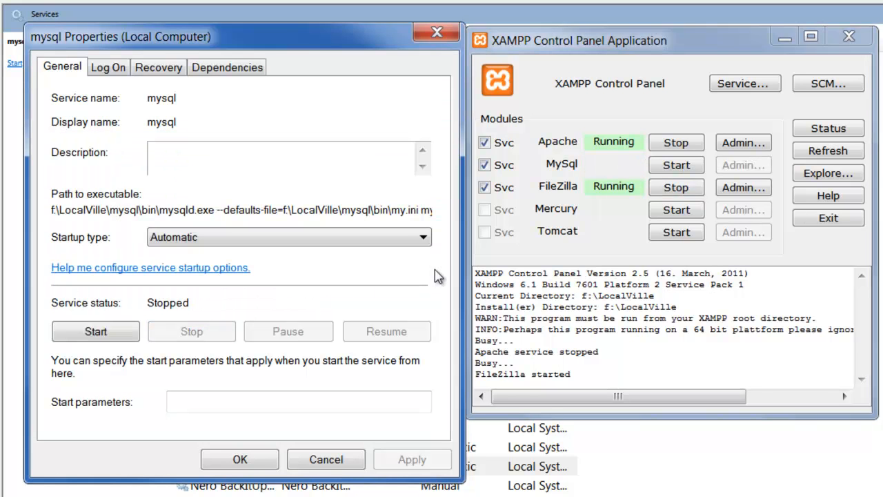
click(679, 167)
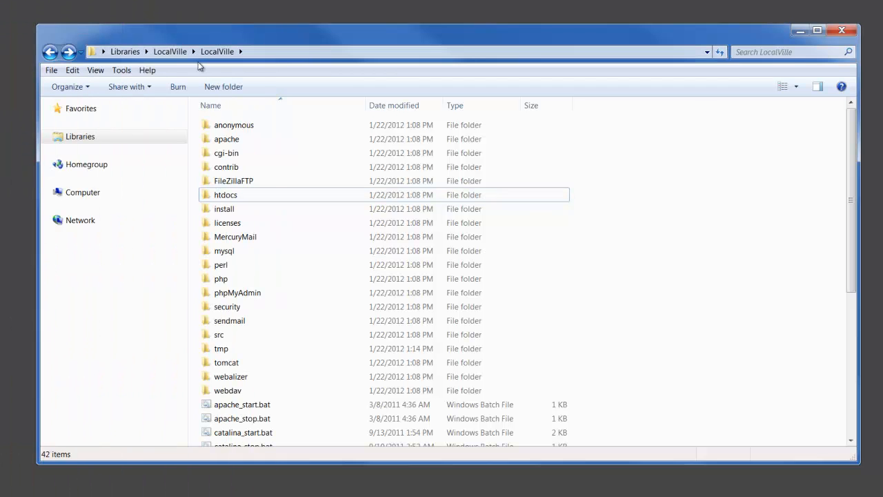
Step: Select and copy all 42 items in the LocalVille folder
click(73, 72)
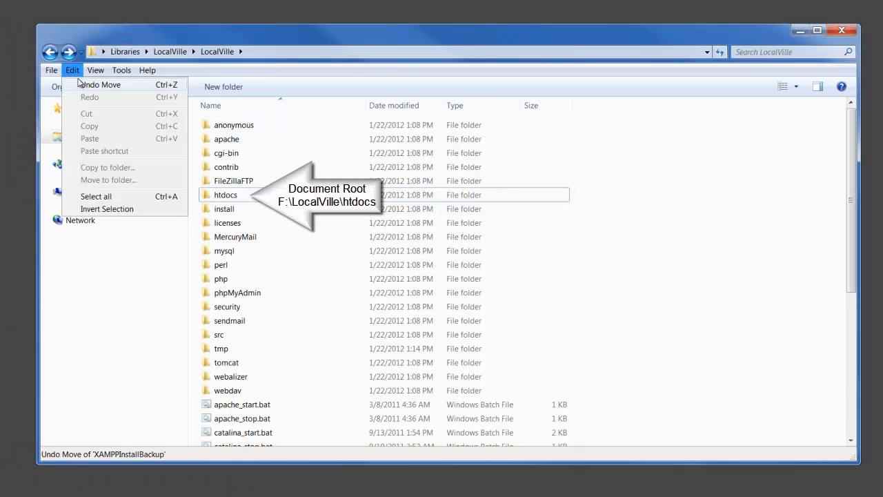
click(104, 197)
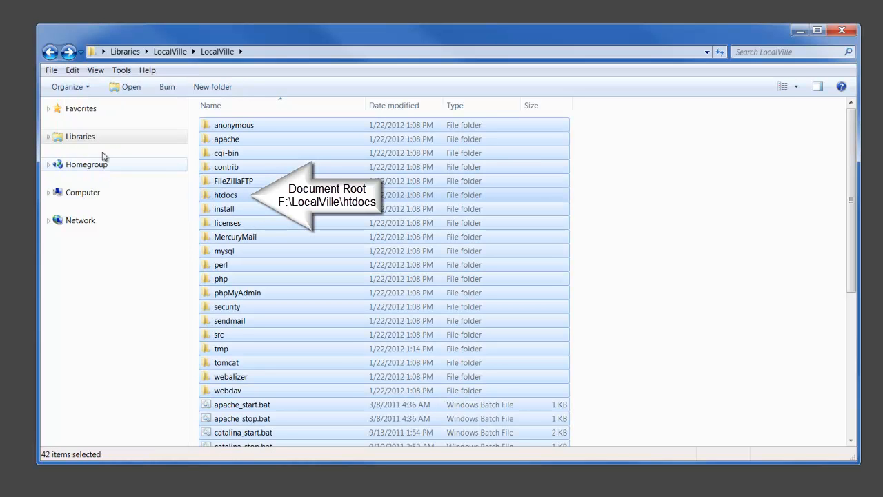
click(74, 70)
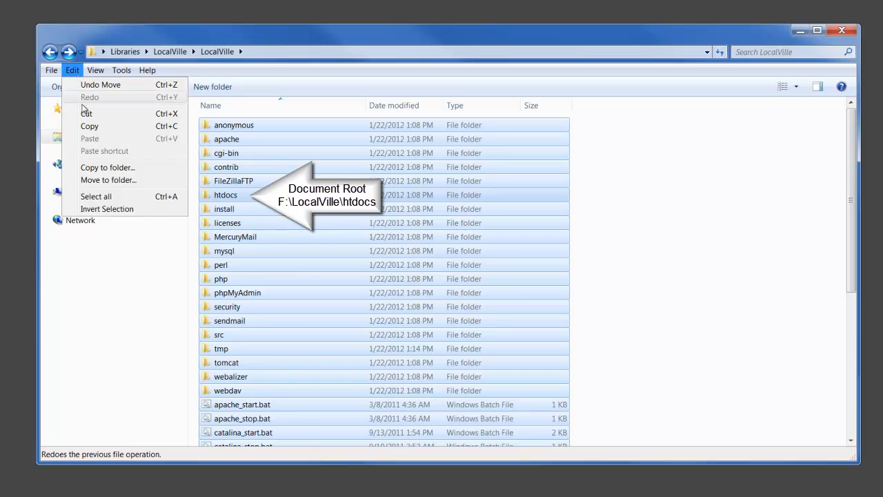
click(84, 127)
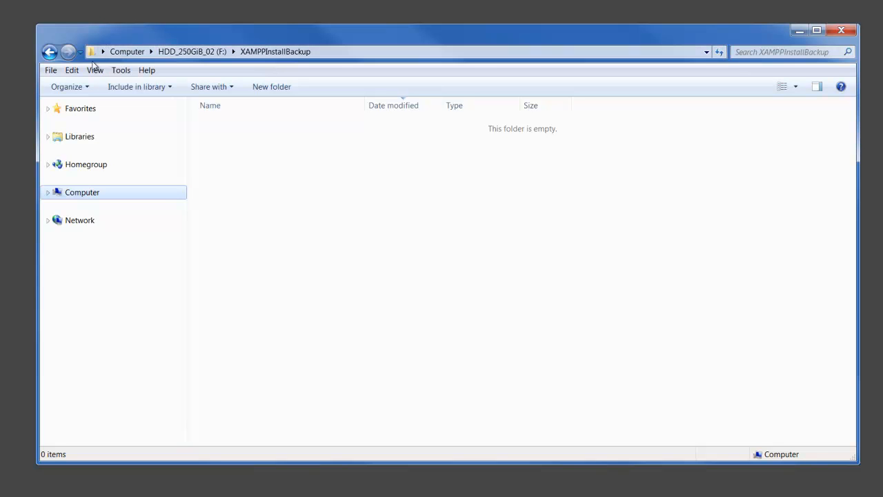
Step: Paste the copied files into XAMPPInstallBackup and sort them by name
click(69, 72)
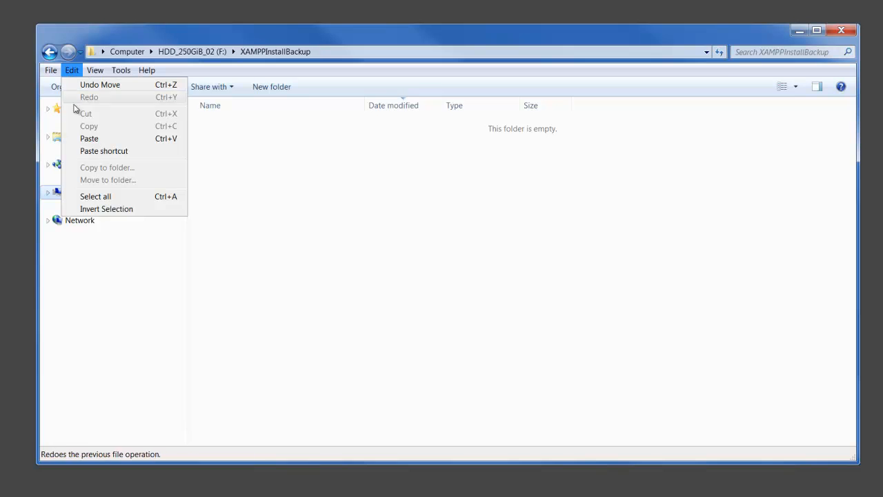
click(89, 139)
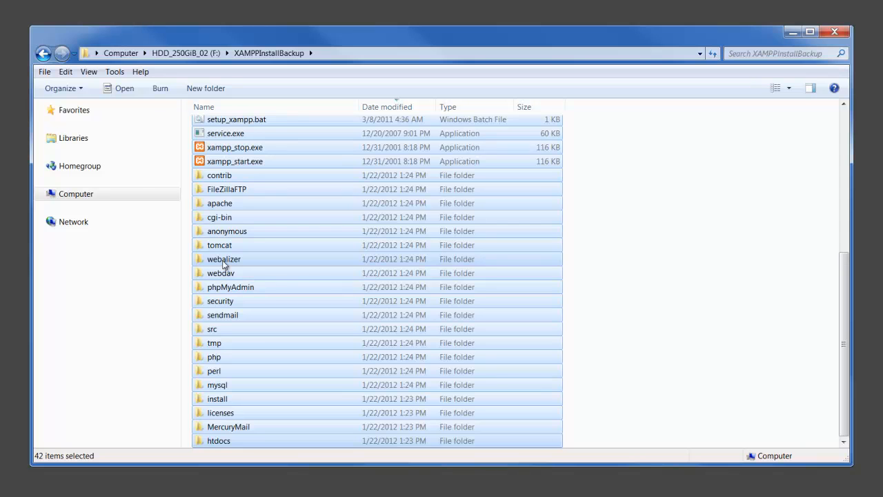
click(233, 121)
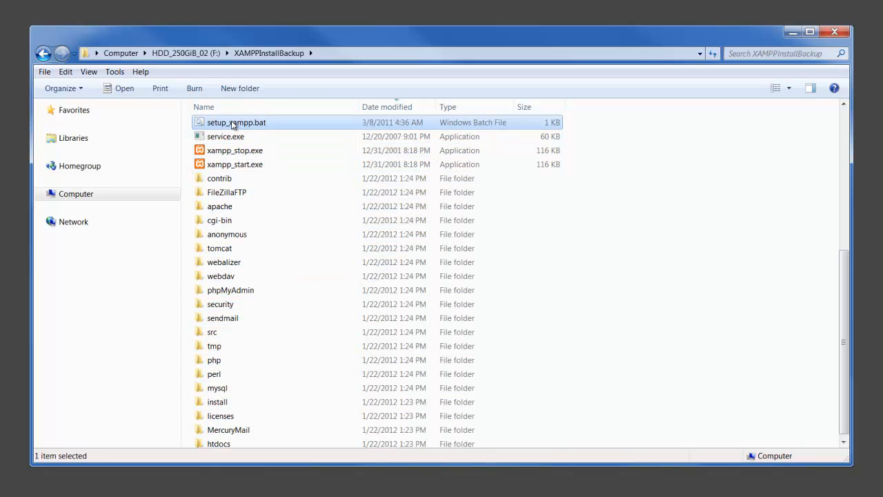
scroll(256, 290, up, 6)
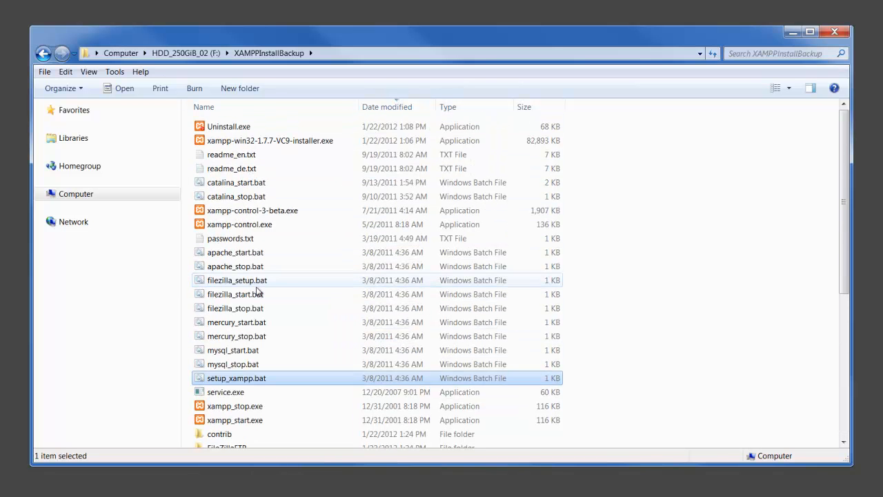
click(277, 108)
Step: Go back to the LocalVille folder and clear the selection
mouse_move(425, 495)
click(356, 461)
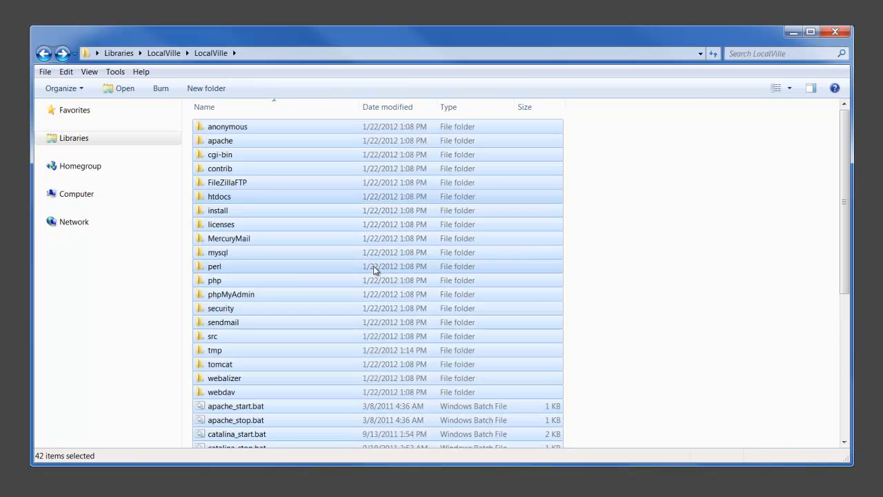
click(319, 126)
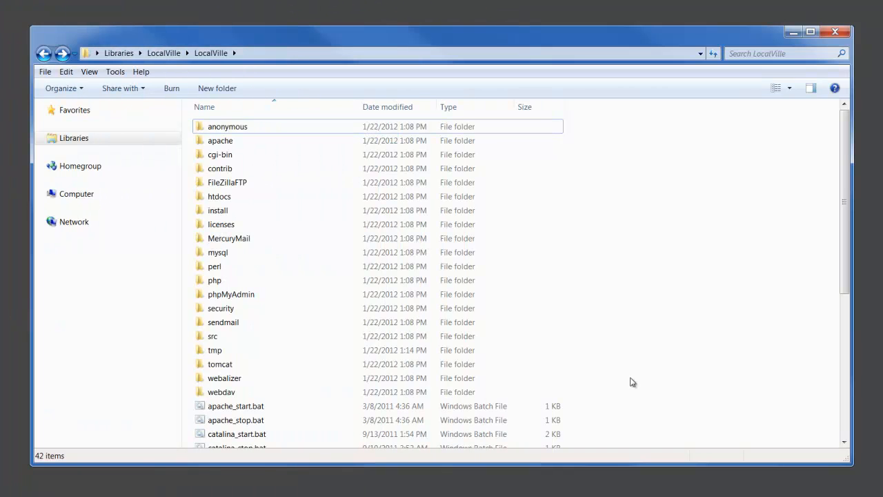
Step: Create a new text document in the LocalVille folder
right_click(299, 207)
mouse_move(331, 328)
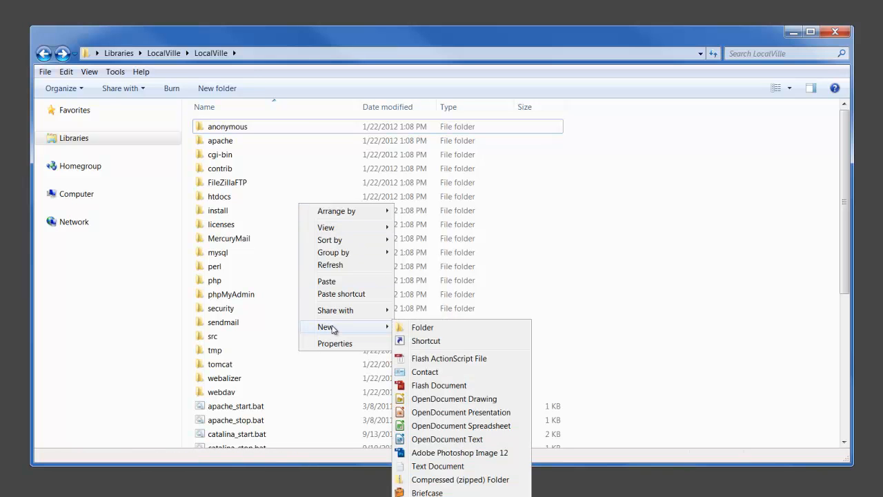
click(419, 466)
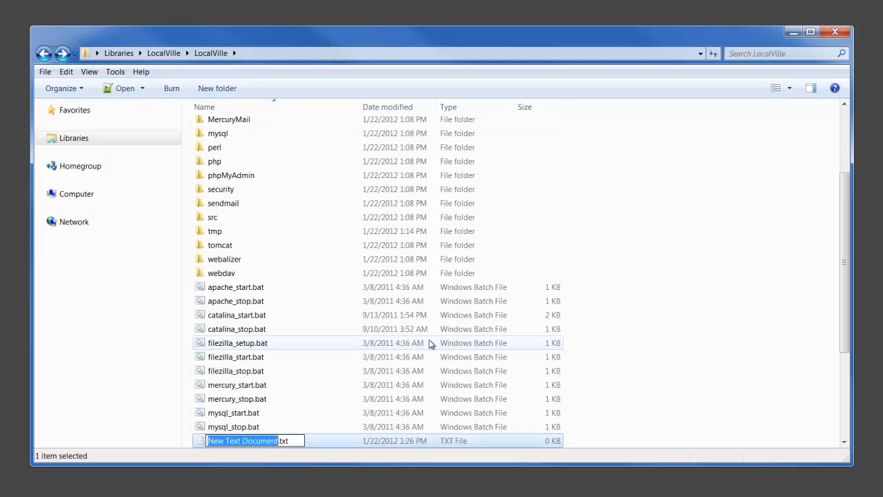
key(Return)
scroll(371, 329, down, 2)
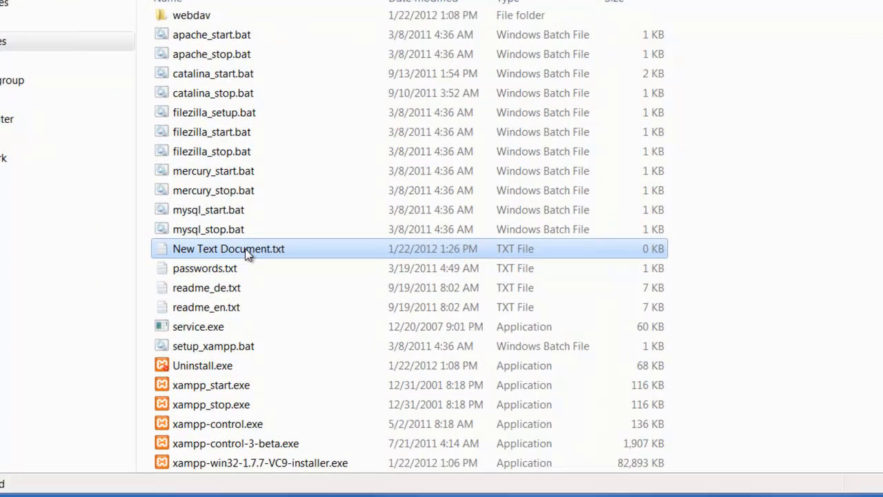
Step: Rename New Text Document.txt to MyDevEnvCaptiansLog.txt
right_click(234, 219)
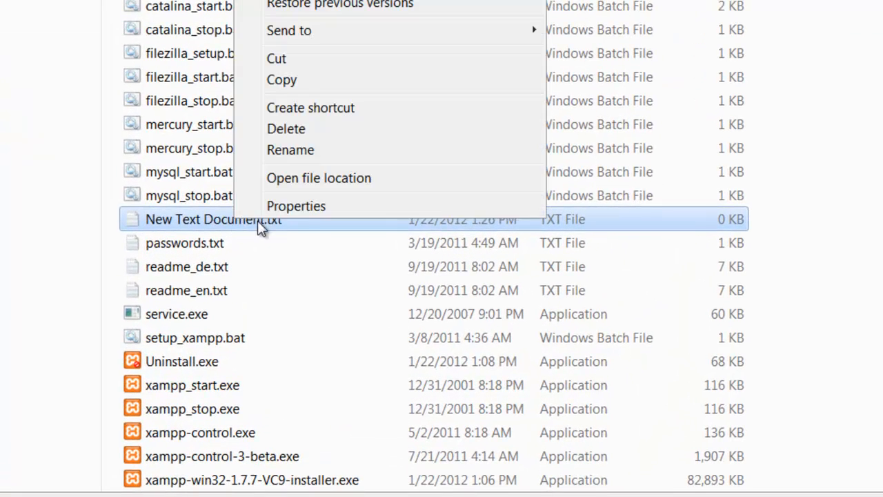
click(301, 149)
key(ctrl+v)
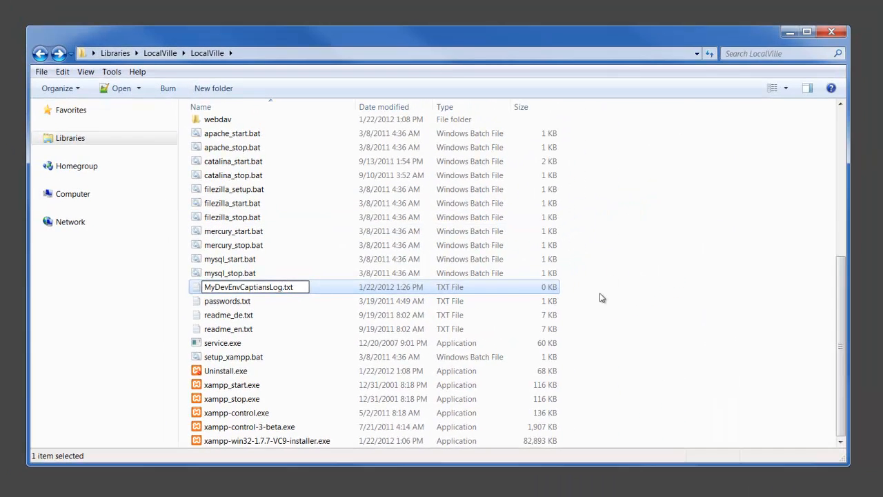
click(600, 297)
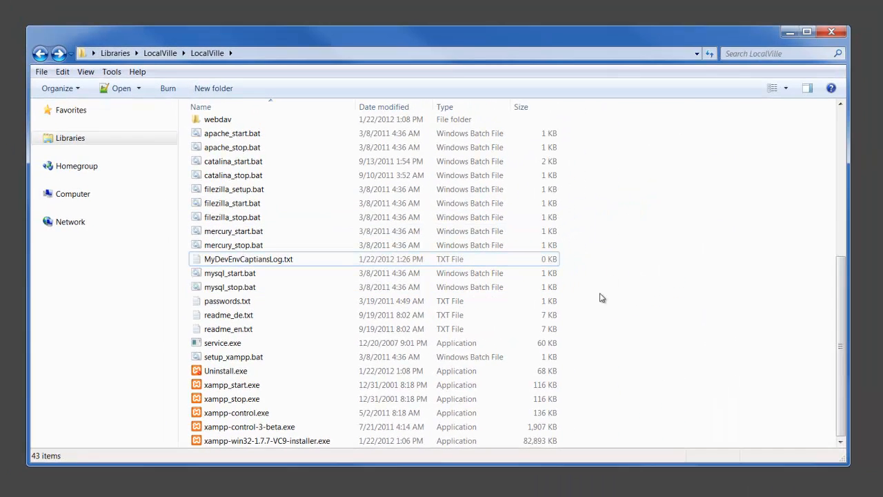
Step: Edit MyDevEnvCaptiansLog.txt with Notepad++
click(263, 260)
right_click(263, 260)
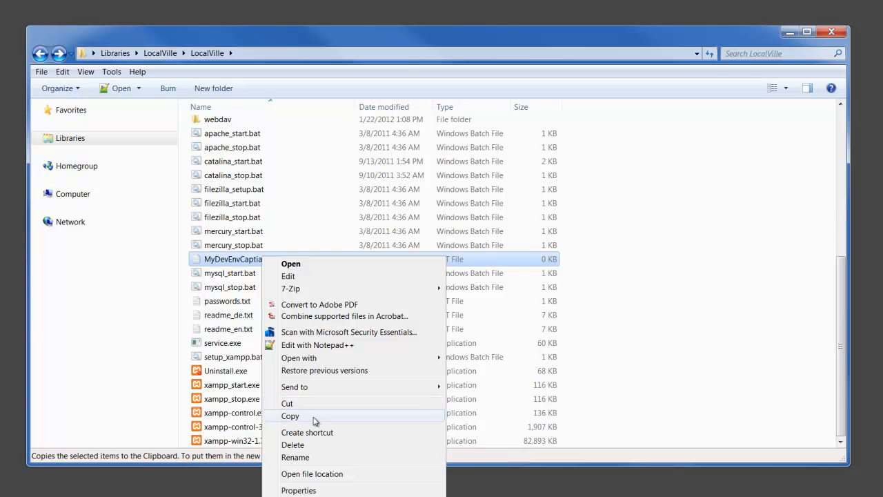
click(317, 347)
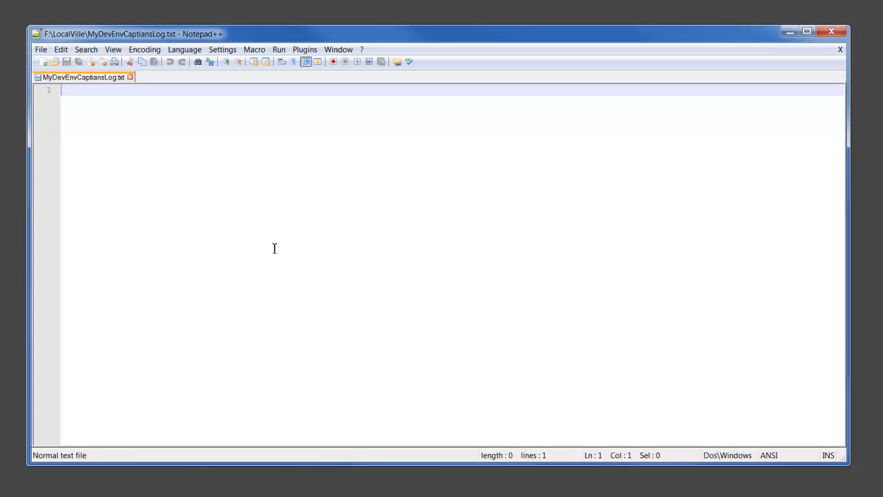
Step: Add the 'My Development Environment - Captian's Log' heading and 'Install Notes:' line to the log and save it
key(Return)
key(BackSpace)
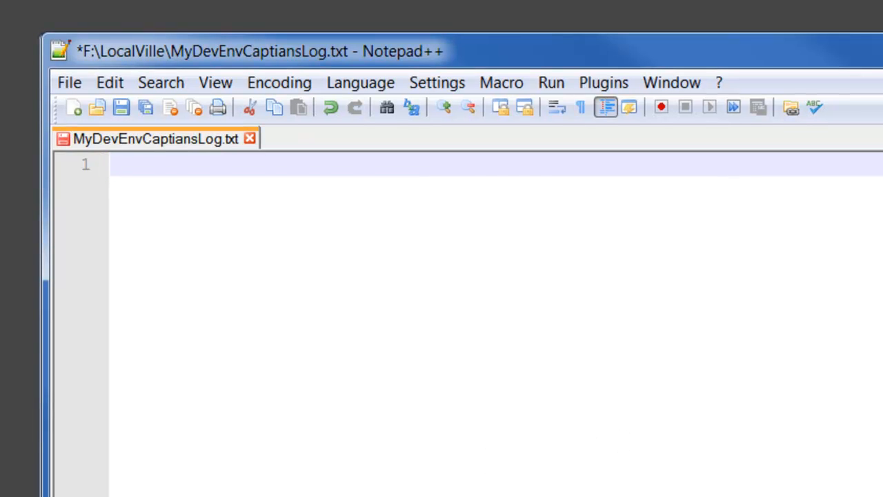
key(ctrl+v)
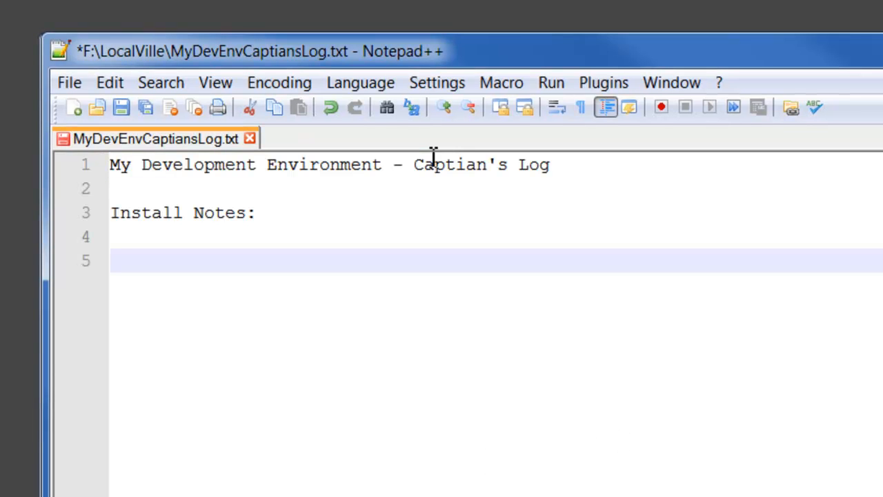
click(122, 110)
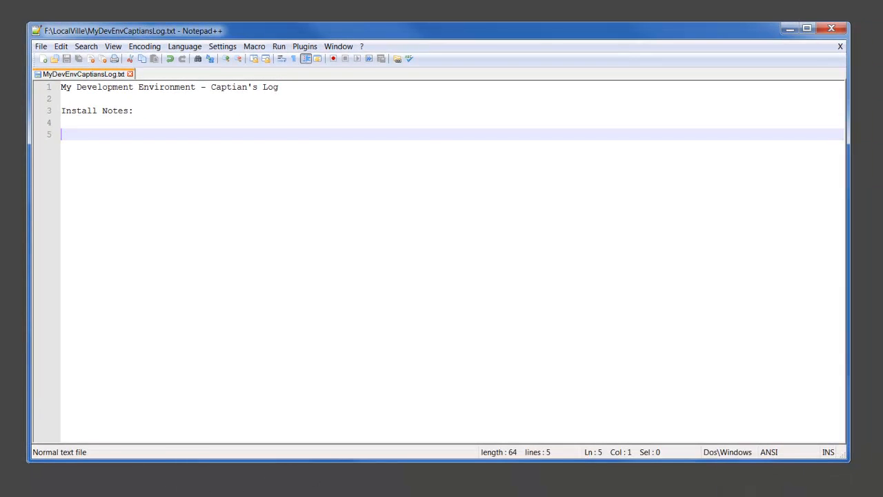
click(110, 455)
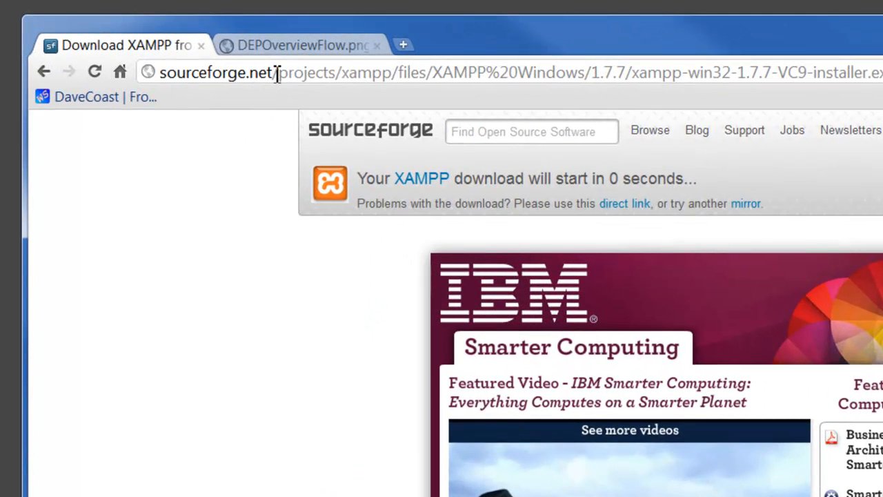
Step: Load localhost in Chrome and choose English to reach the XAMPP for Windows welcome page
click(276, 71)
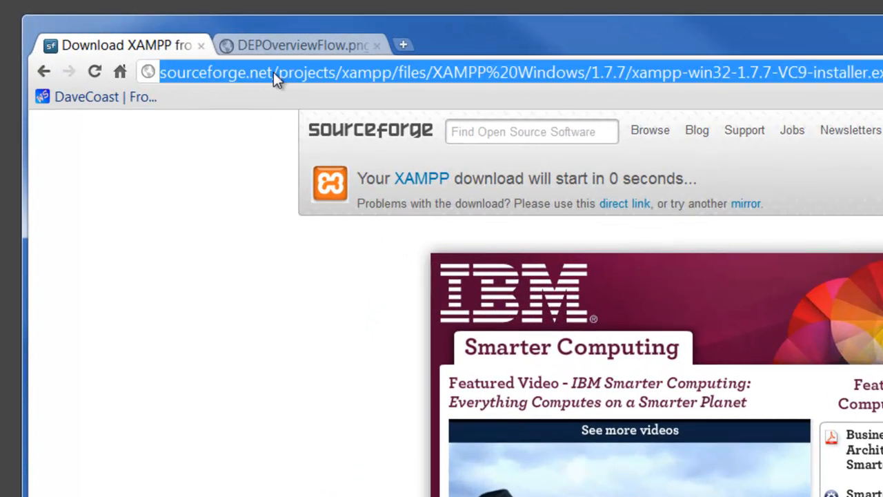
text(localh)
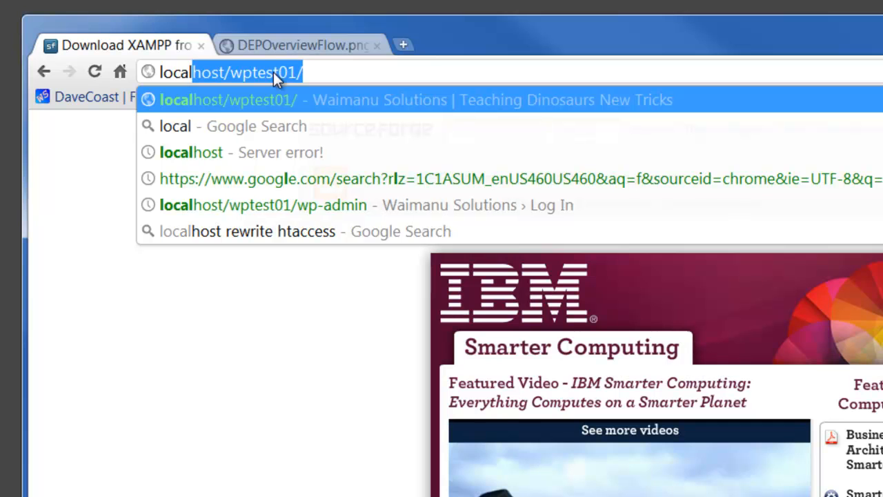
text(ost/xampp/splash.php)
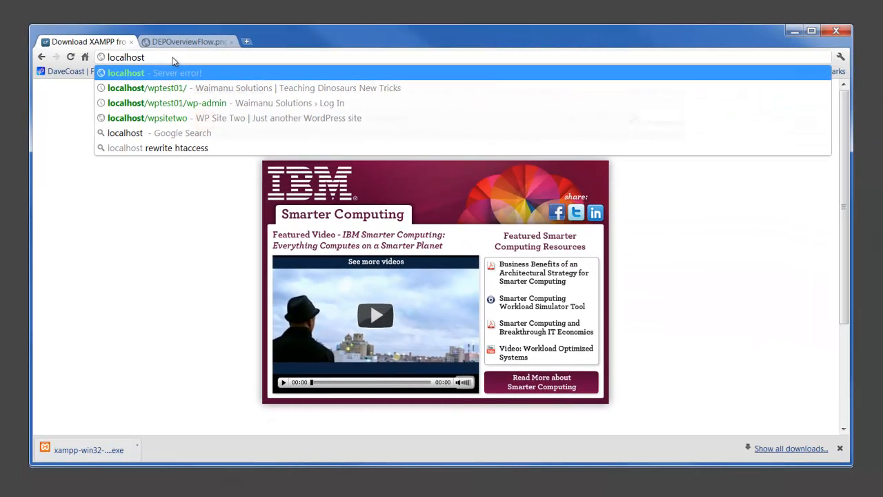
click(840, 449)
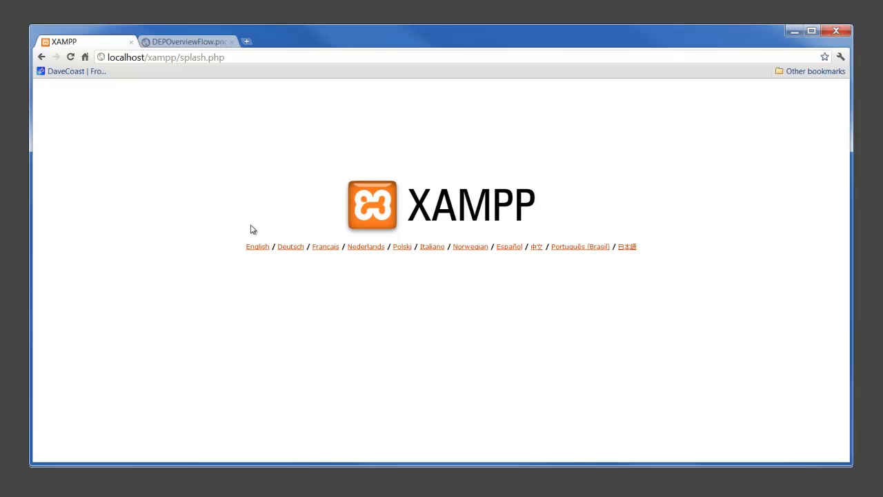
click(250, 248)
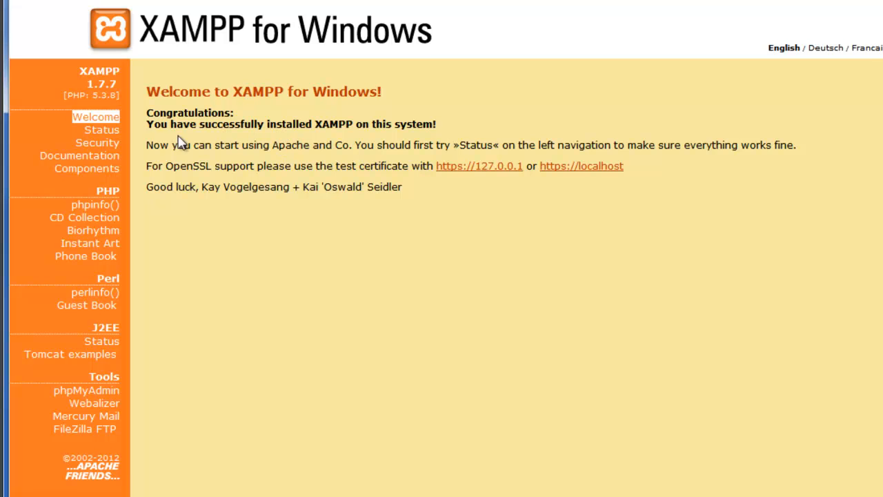
click(117, 139)
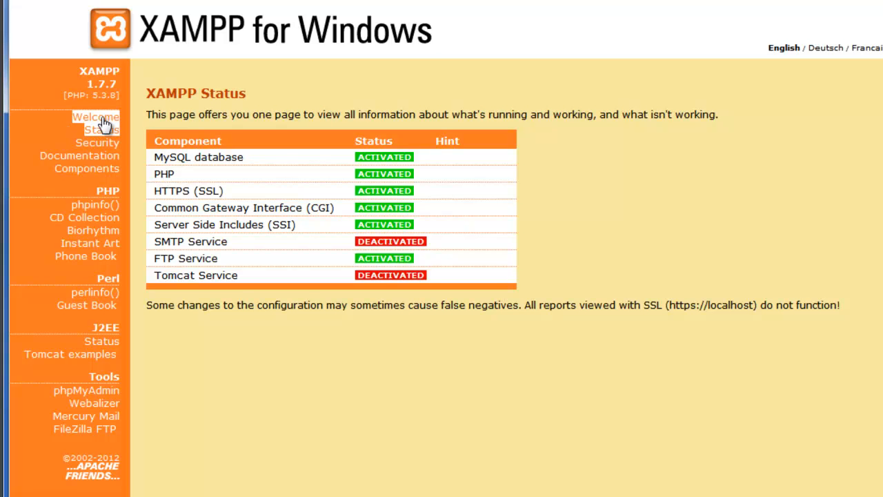
click(103, 122)
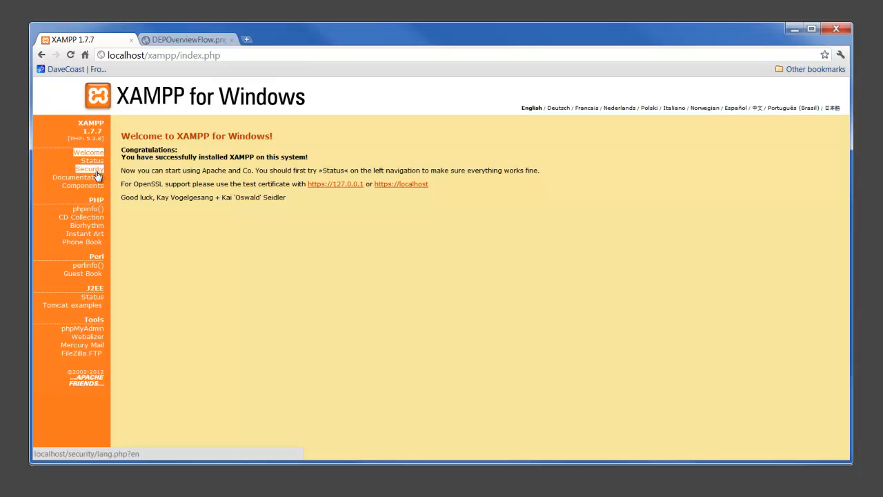
Step: Open the XAMPP Security page and scroll to the xamppsecurity.php link and default ports table
click(96, 173)
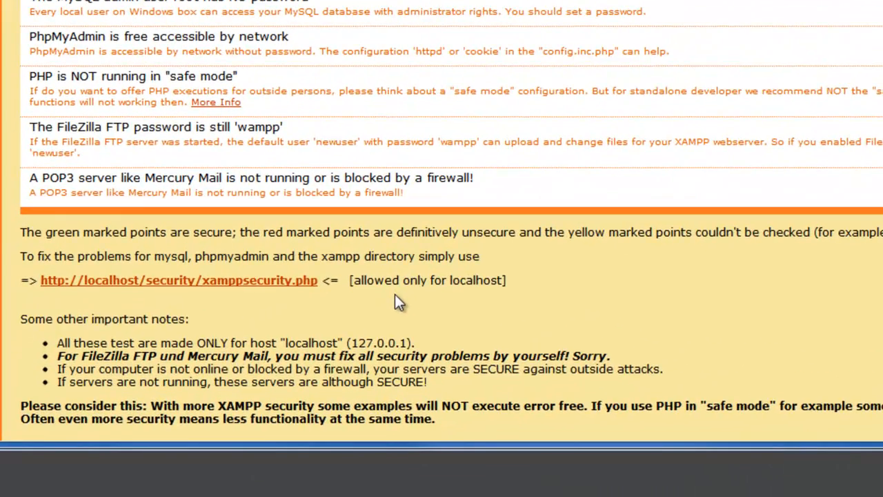
scroll(395, 294, down, 3)
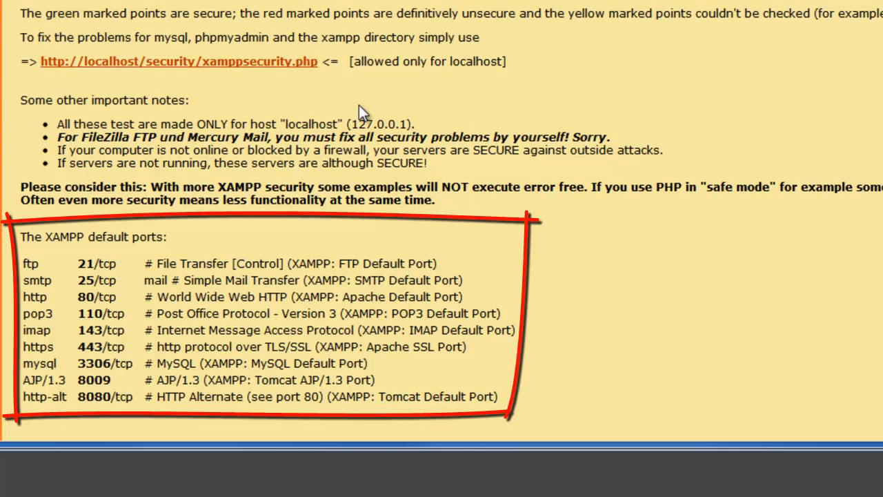
Step: Open the xamppsecurity.php console and enter the new MySQL root password in both password fields
click(228, 64)
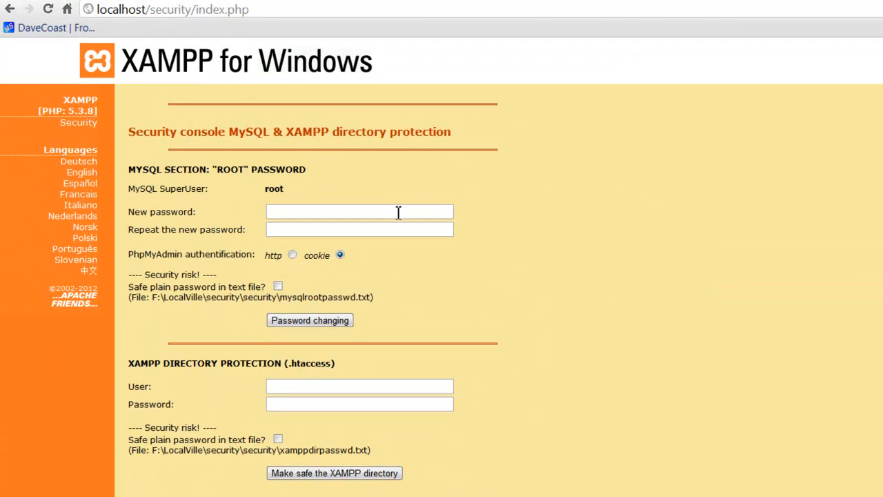
click(398, 212)
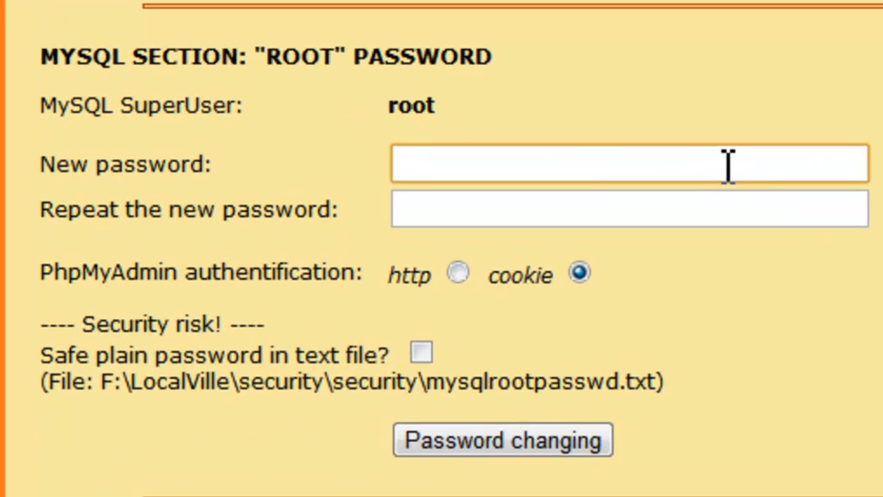
text(•••••••••••)
key(Tab)
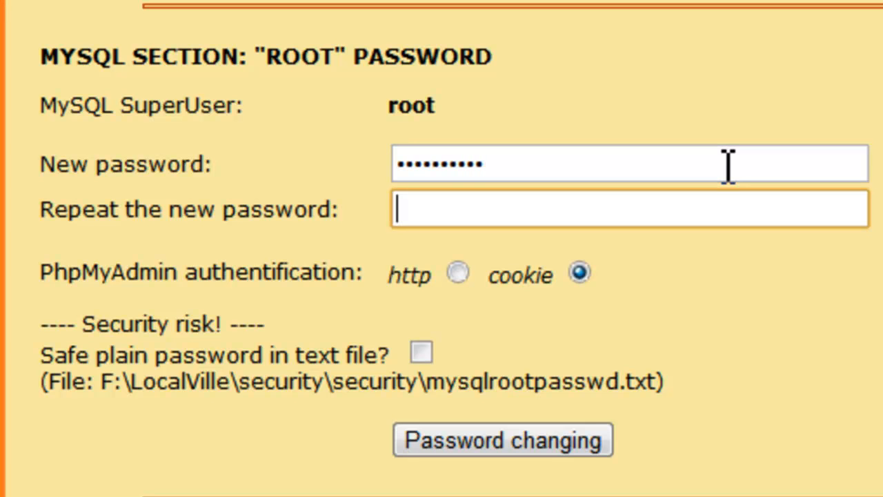
text(•••••••••••)
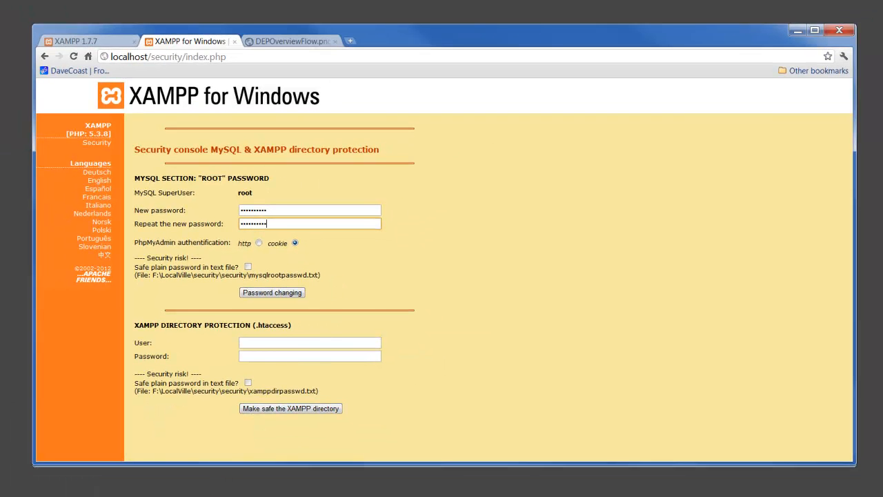
click(233, 493)
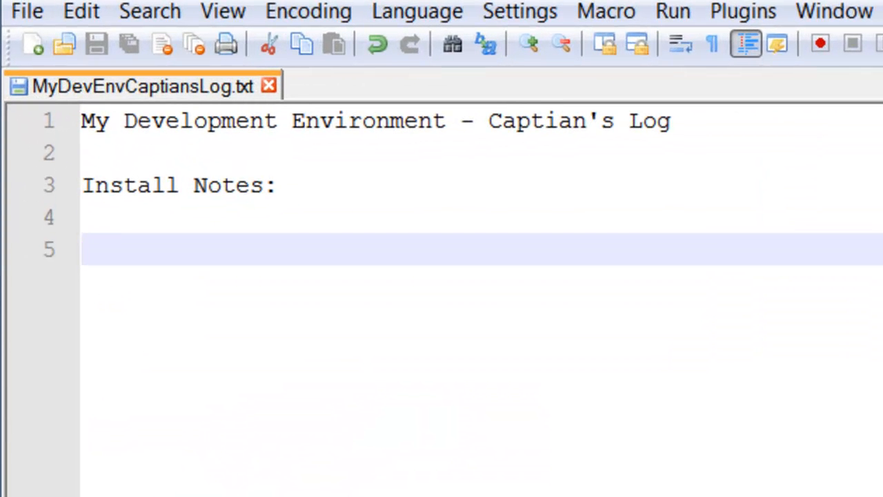
Step: Paste the MySQL Root Password line onto line 5 of the log and save the file
key(ctrl+v)
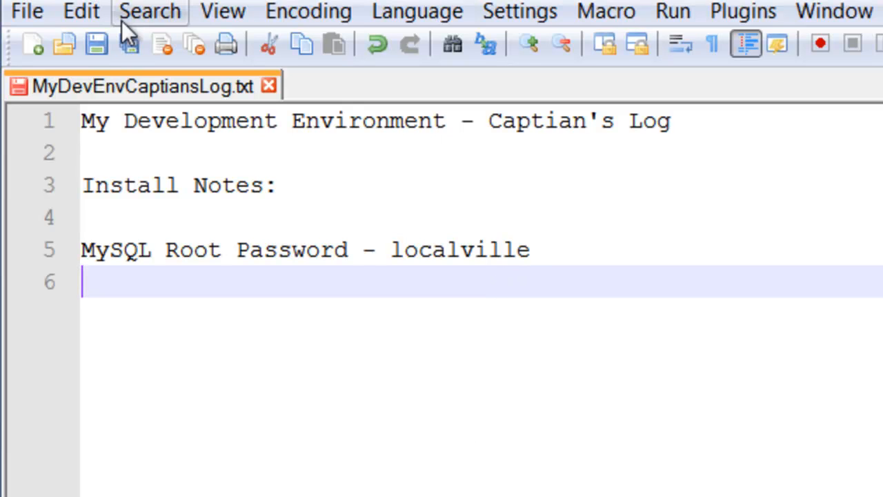
click(107, 37)
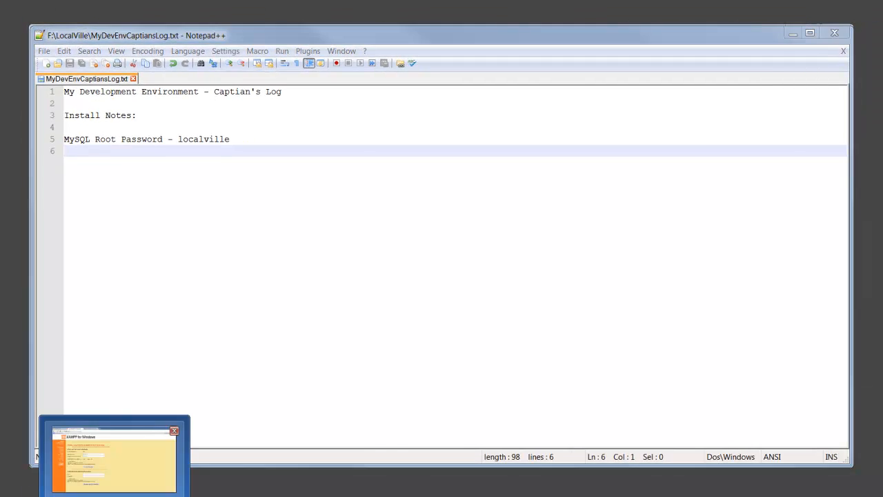
Step: Apply the new MySQL root password, then enter a directory-protection user name and password
click(114, 487)
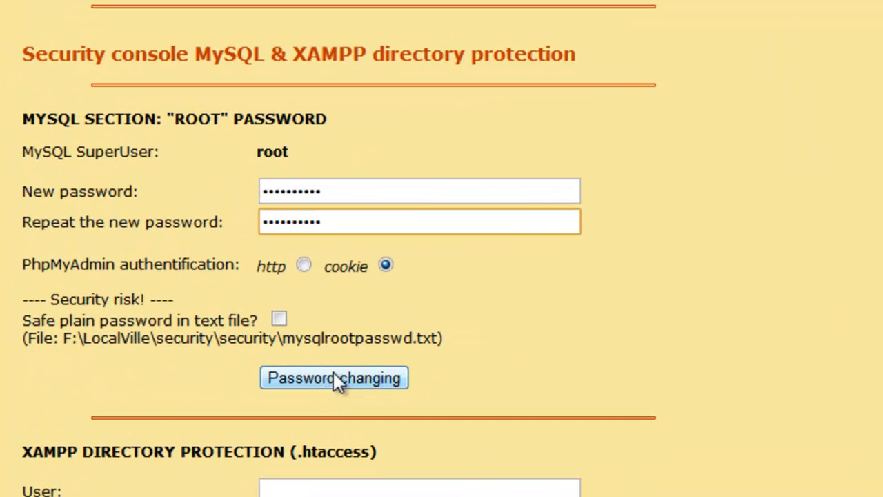
click(334, 378)
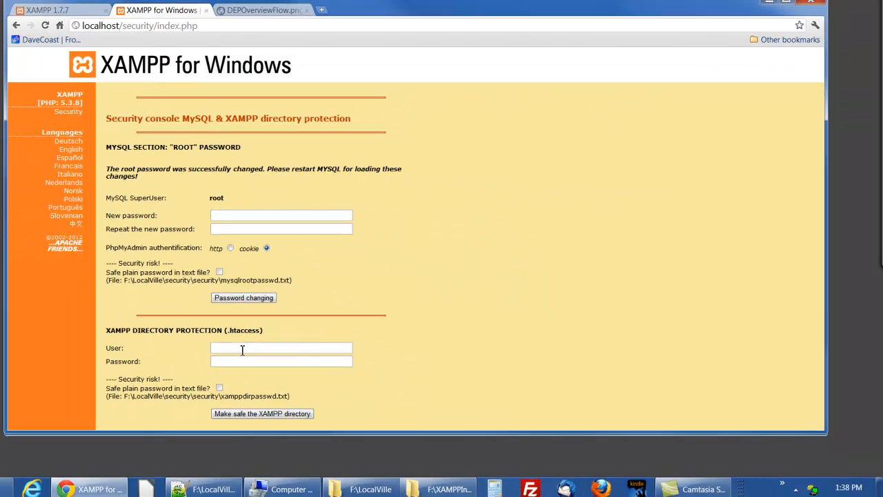
click(243, 350)
text(x)
text(ampp)
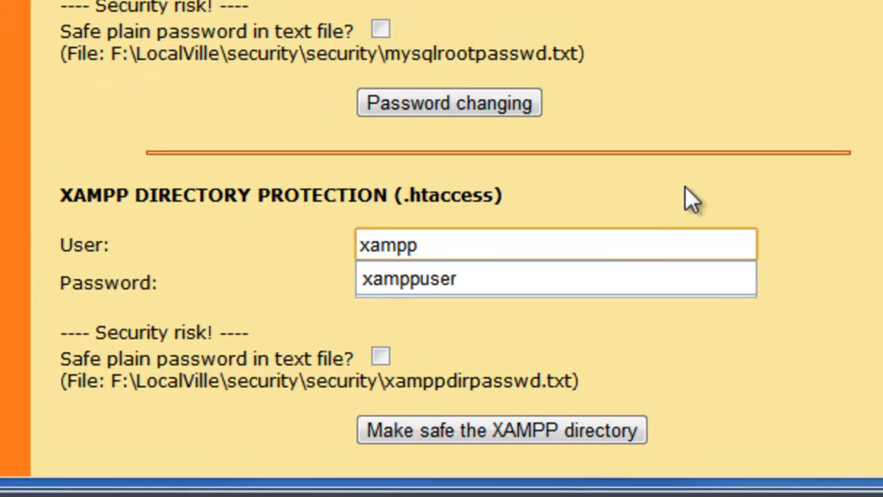
text(_)
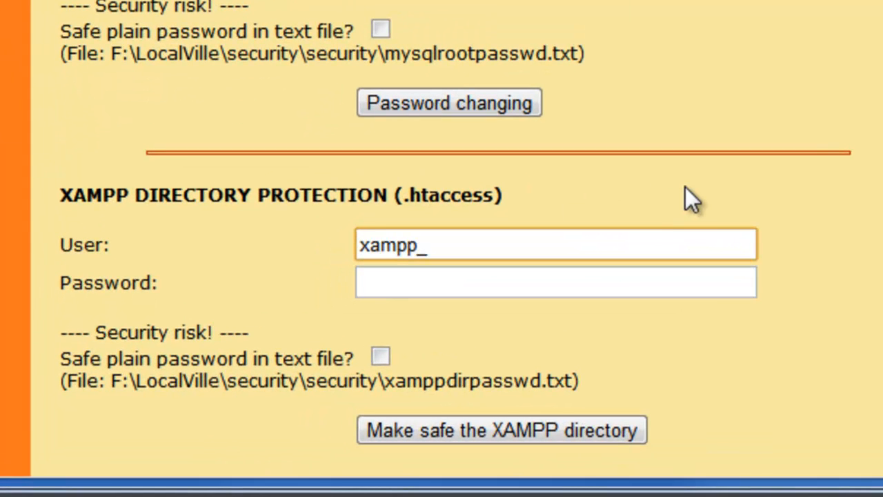
text(user)
key(Tab)
text(xampp)
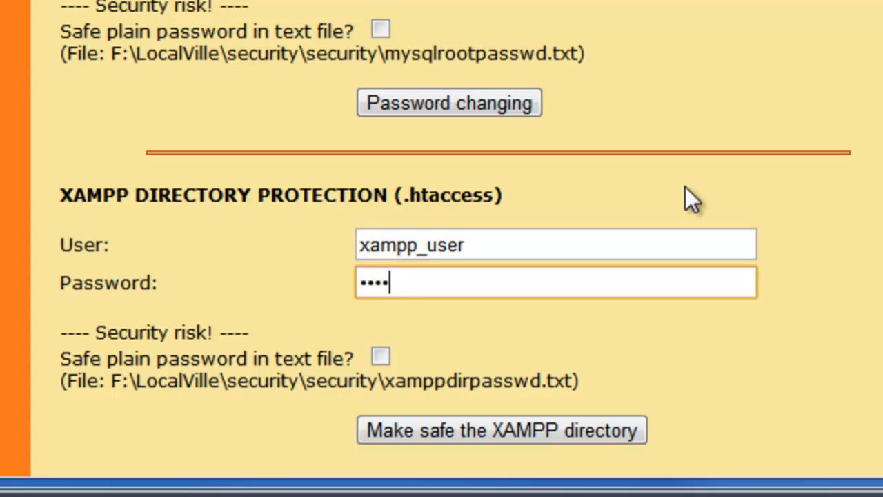
text(_user)
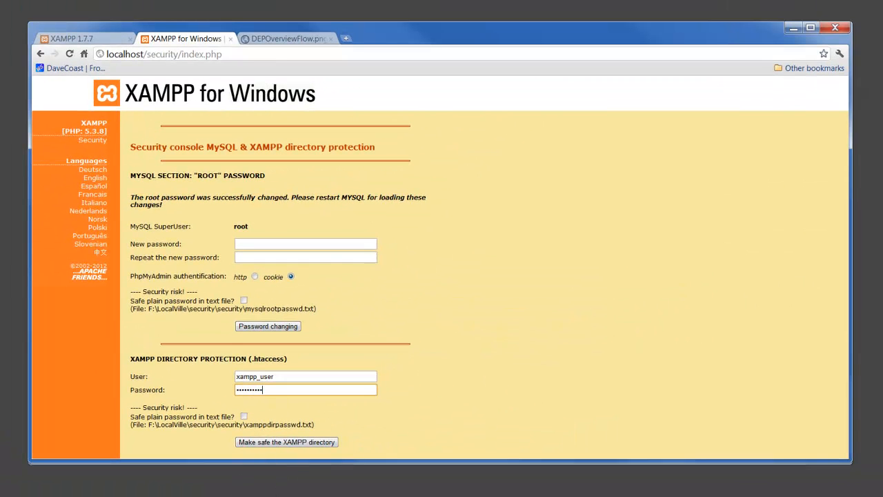
Step: Log the XAMPP Directory Protection heading with its user and password lines, then save the log
click(229, 496)
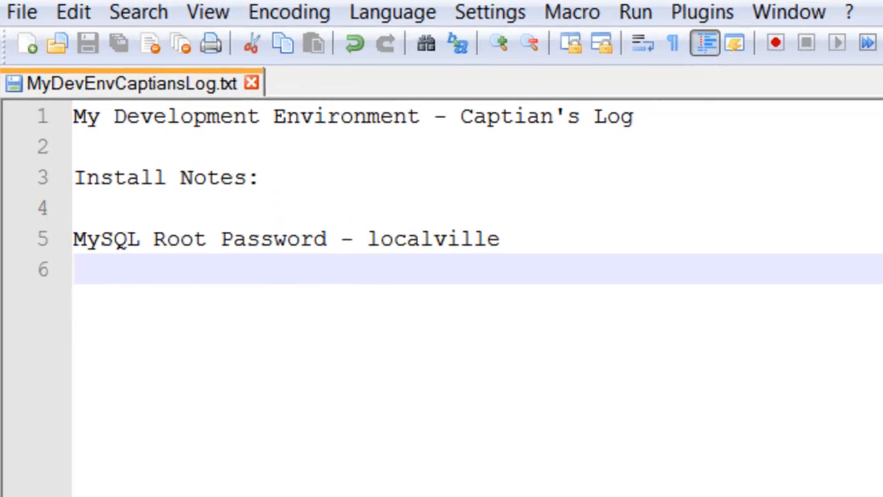
text(XAMPP Directory Protection User - xampp_user pass - xampp_pass)
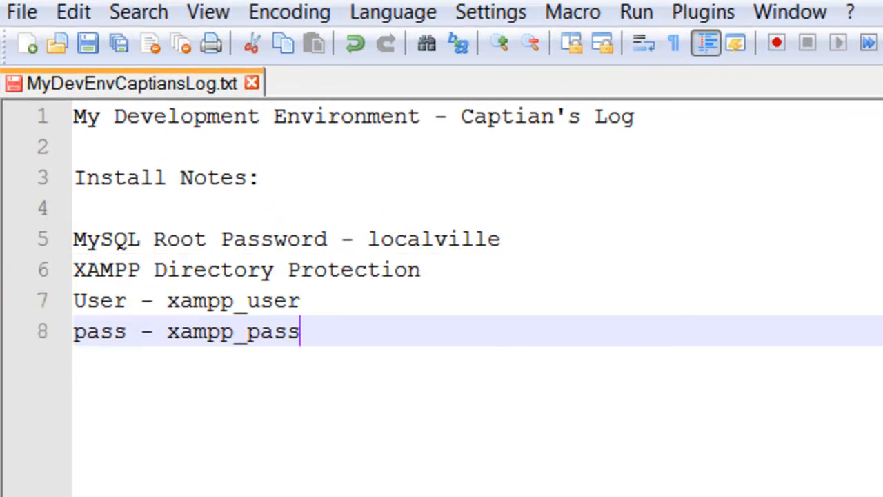
key(Return)
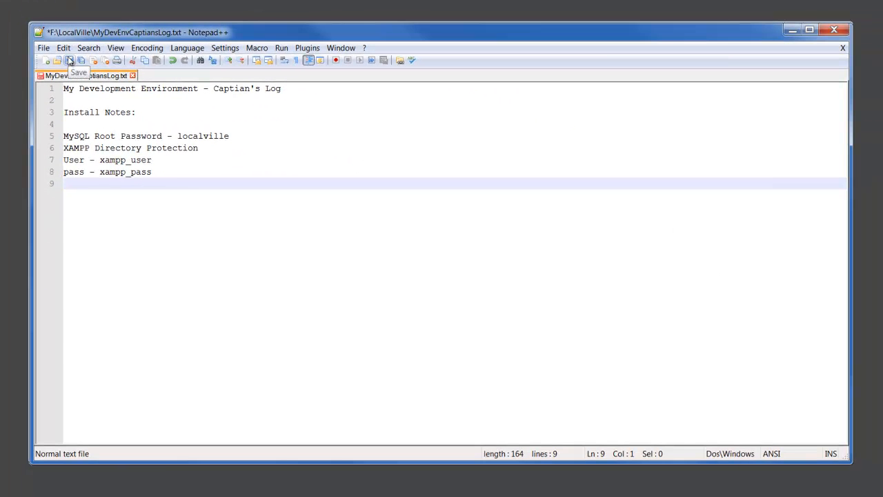
click(85, 45)
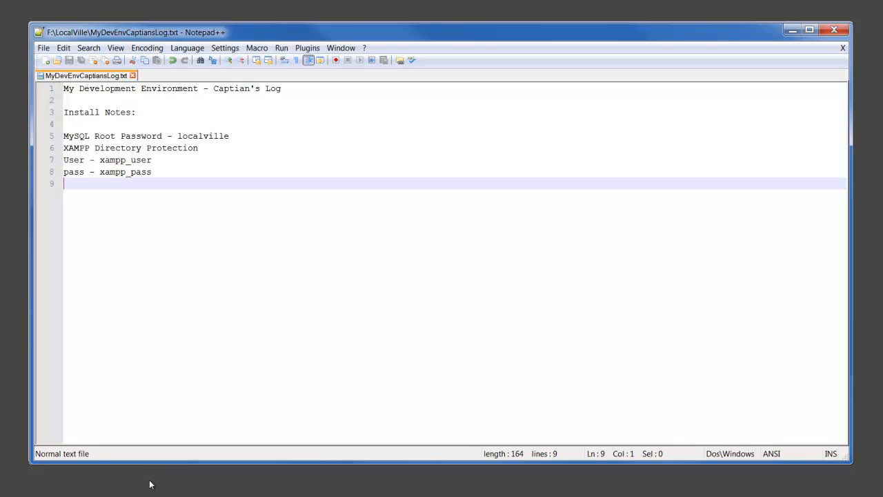
Step: After the underscored credentials are rejected, re-enter user name and password without underscores and apply directory protection
click(114, 495)
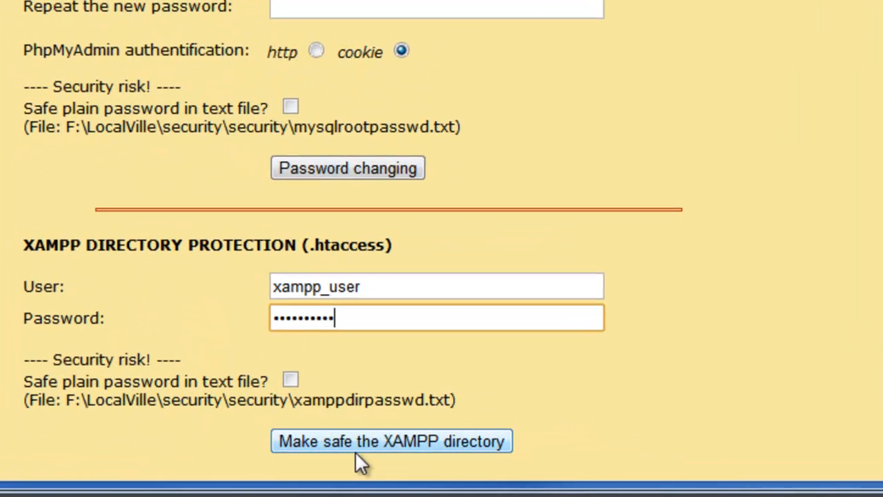
click(359, 436)
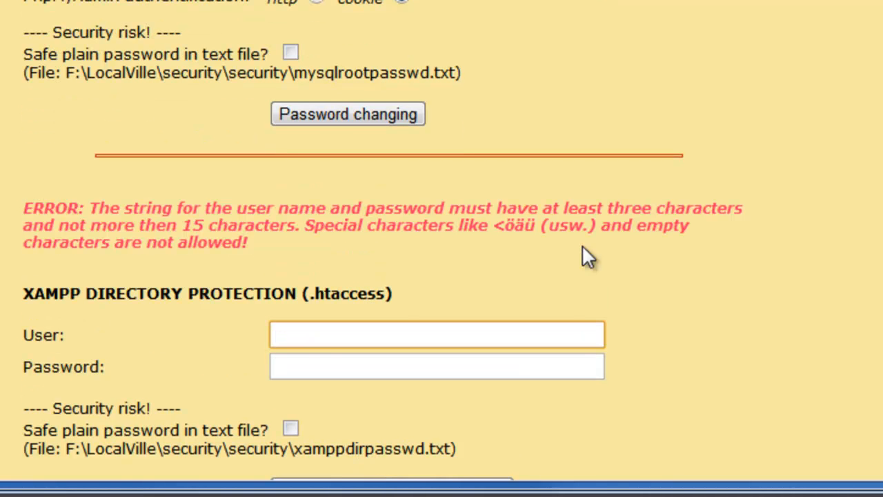
text(xamppuser)
key(BackSpace)
key(BackSpace)
key(BackSpace)
text(ser)
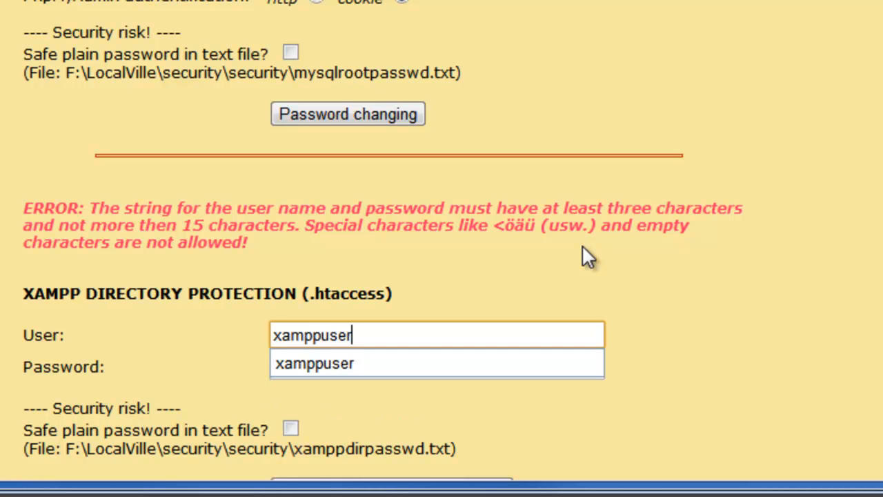
key(Tab)
text(xamppus)
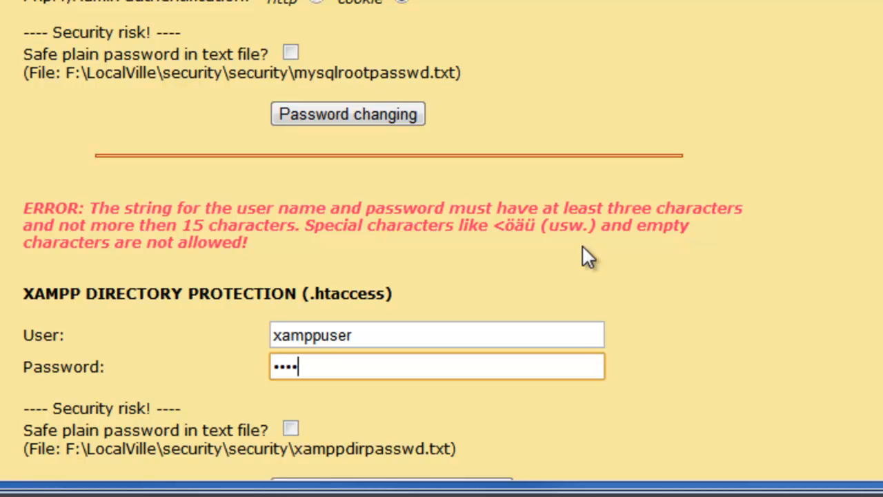
text(er)
click(736, 352)
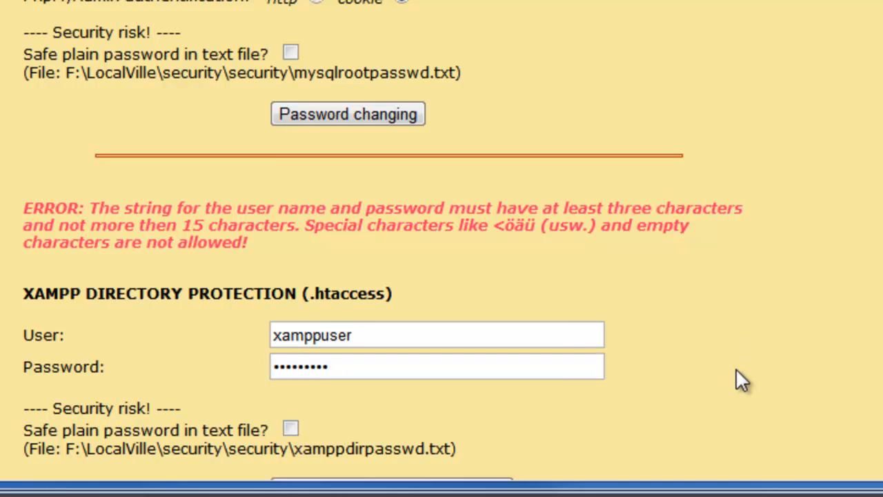
scroll(735, 368, down, 1)
click(472, 455)
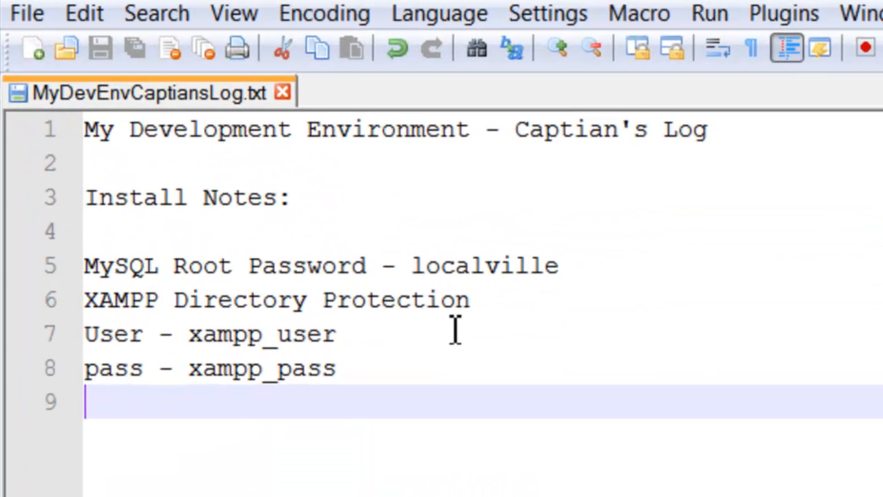
Step: Delete the underscores from the logged user name and password on lines 7–8 and save the log
click(194, 160)
key(Left)
key(Left)
key(Left)
key(Left)
key(Left)
key(Delete)
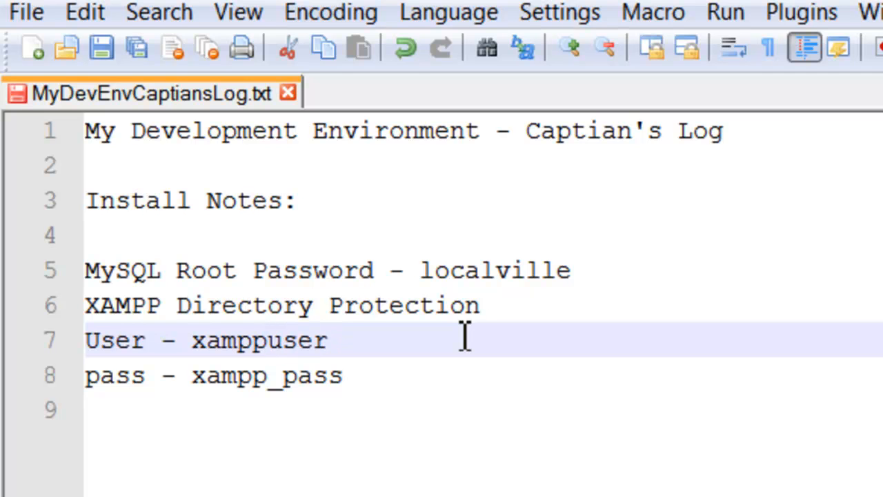
key(Down)
key(Delete)
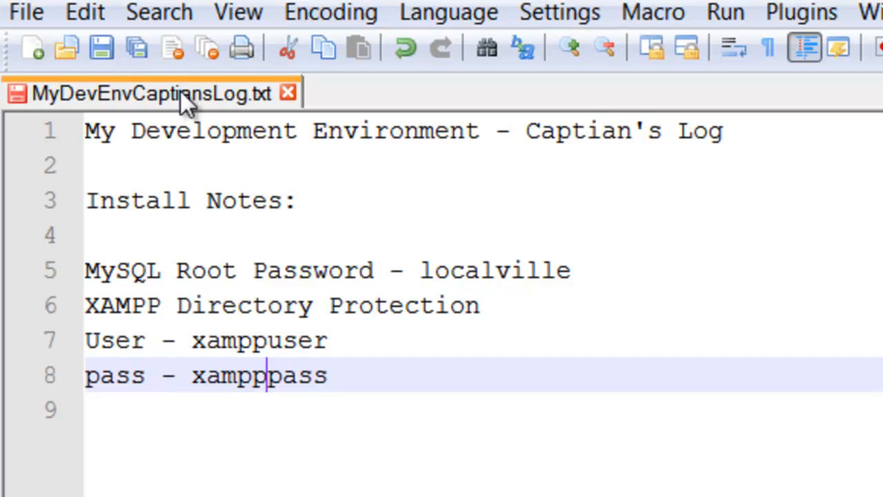
click(107, 51)
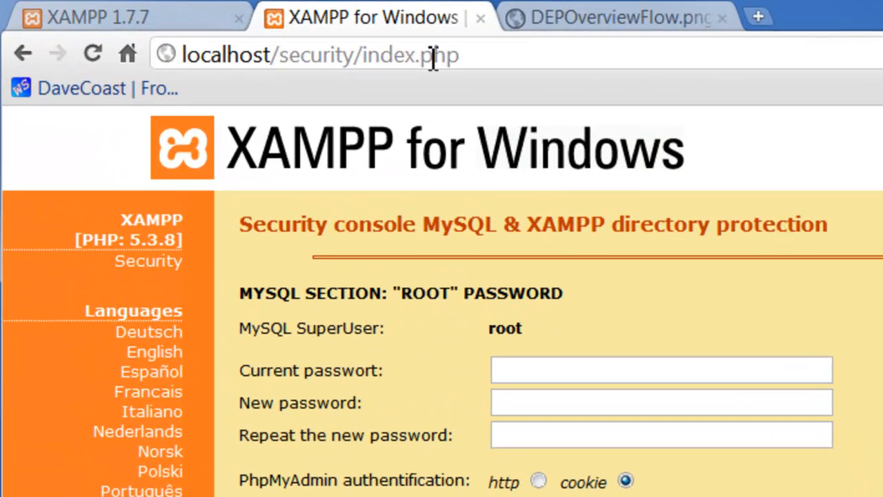
Step: Close the security tab, reload localhost, and log in at the Authentication Required prompt
click(482, 18)
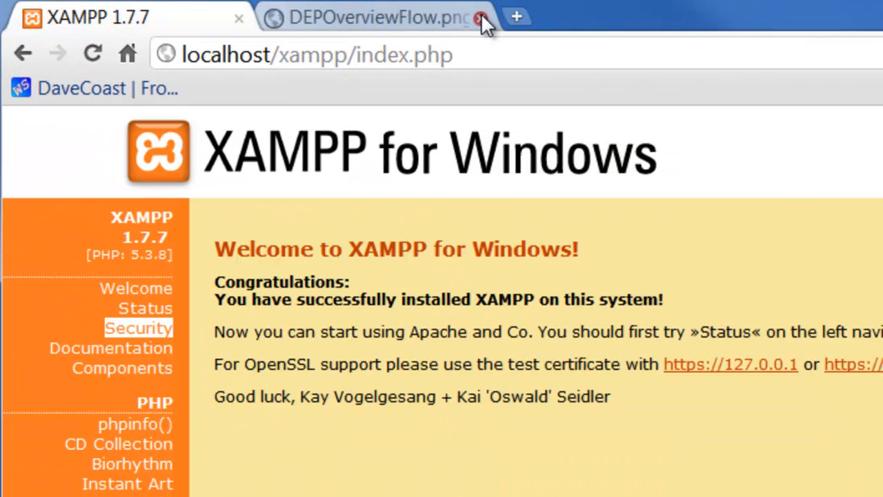
click(393, 55)
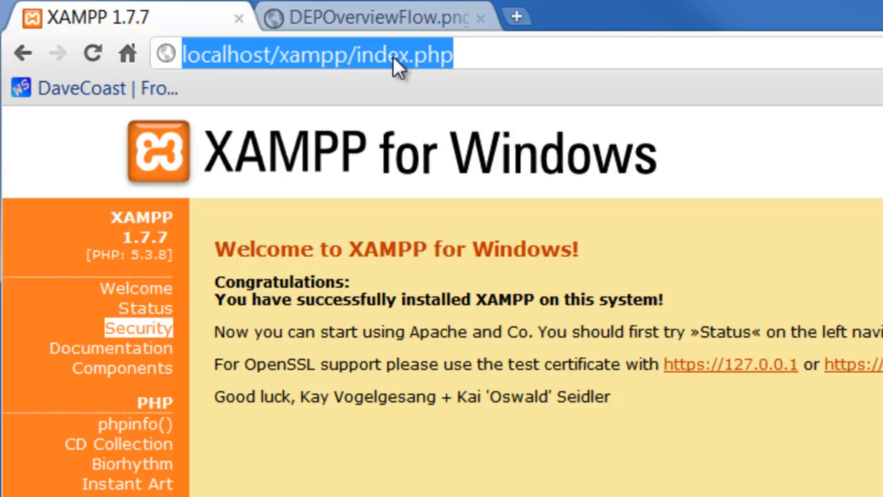
text(localh)
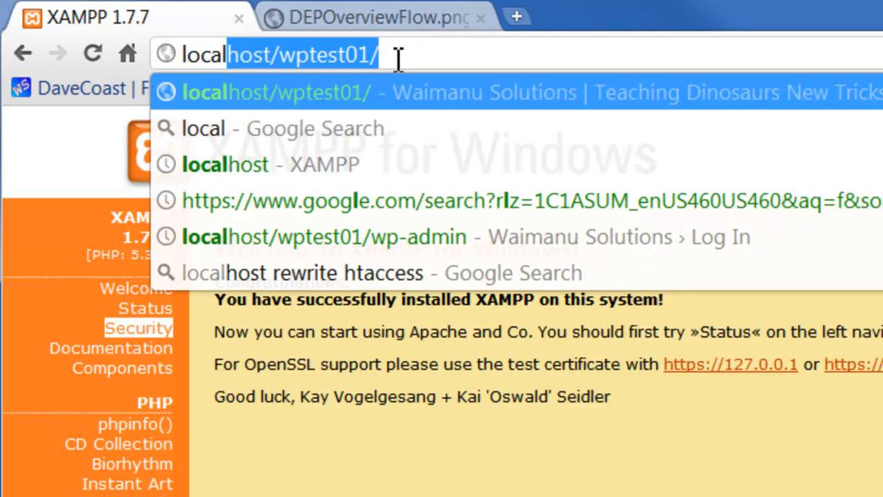
text(ost)
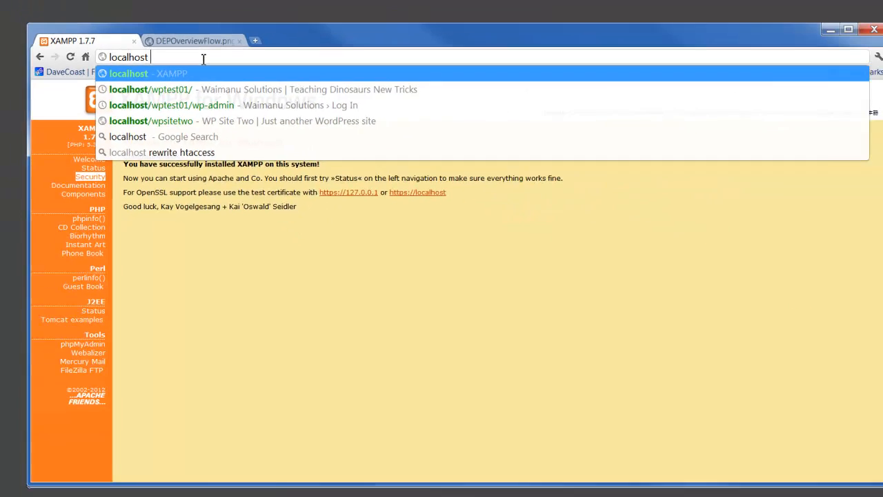
key(Return)
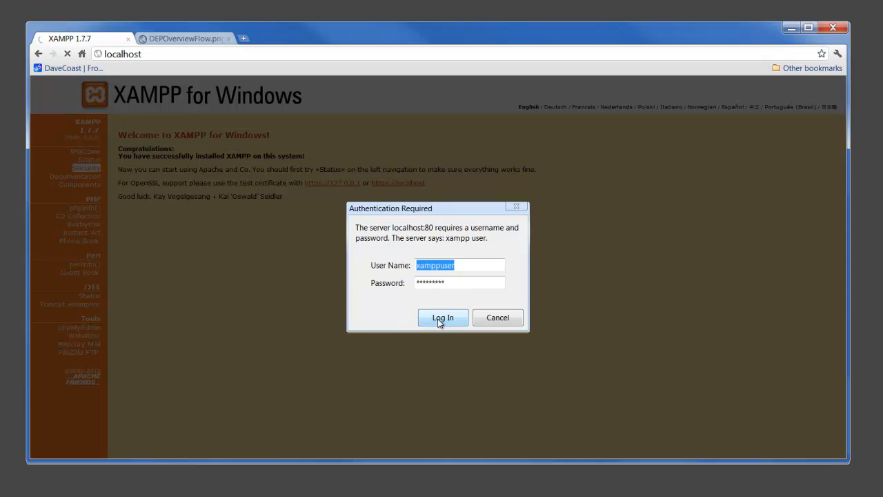
click(441, 318)
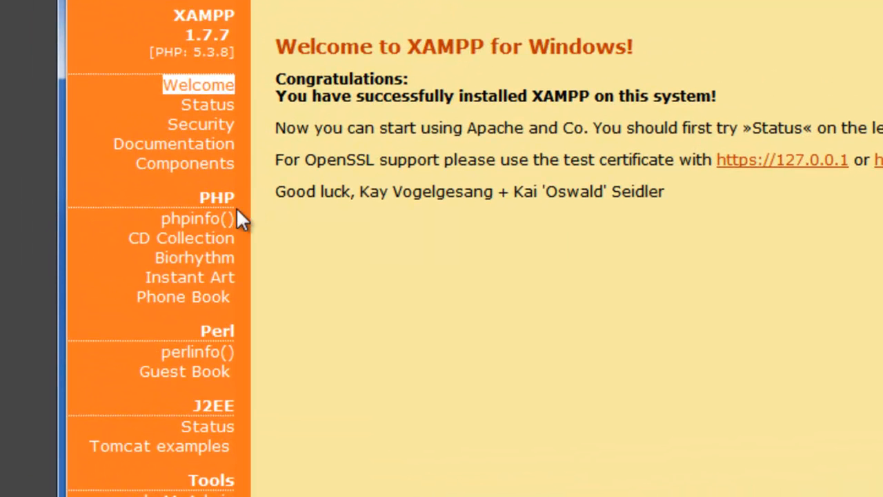
Step: Log in to phpMyAdmin as root, retyping the new MySQL root password after the first attempt fails
click(200, 220)
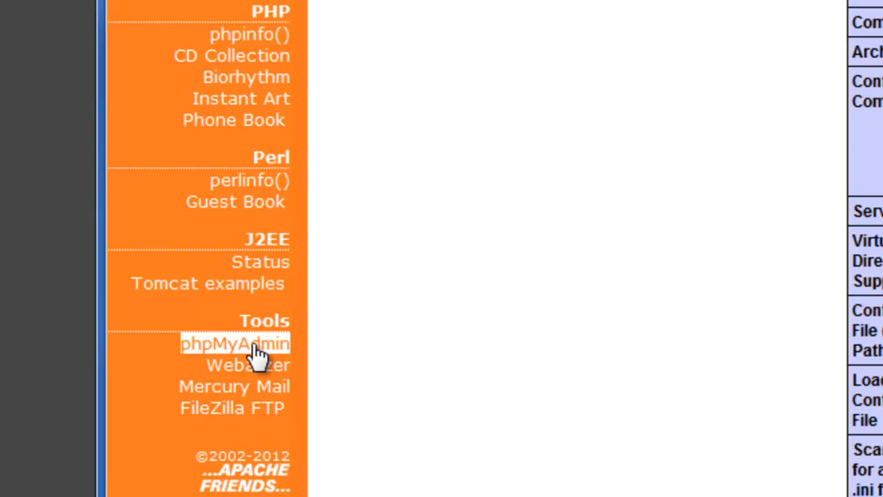
click(253, 346)
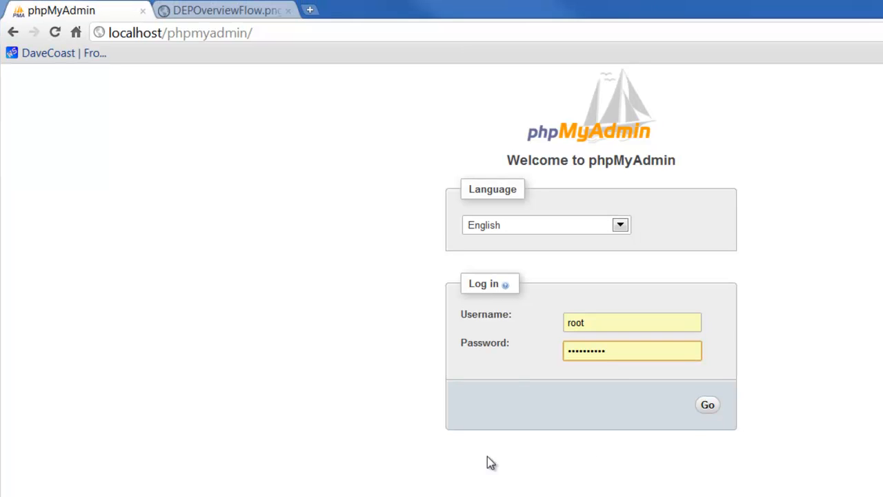
click(709, 407)
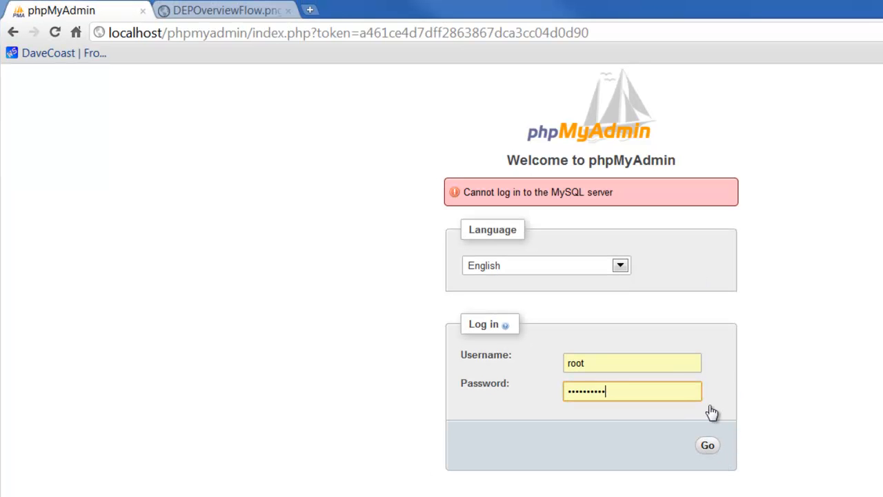
key(BackSpace)
key(BackSpace)
key(BackSpace)
key(BackSpace)
key(BackSpace)
key(BackSpace)
key(BackSpace)
key(BackSpace)
key(BackSpace)
key(BackSpace)
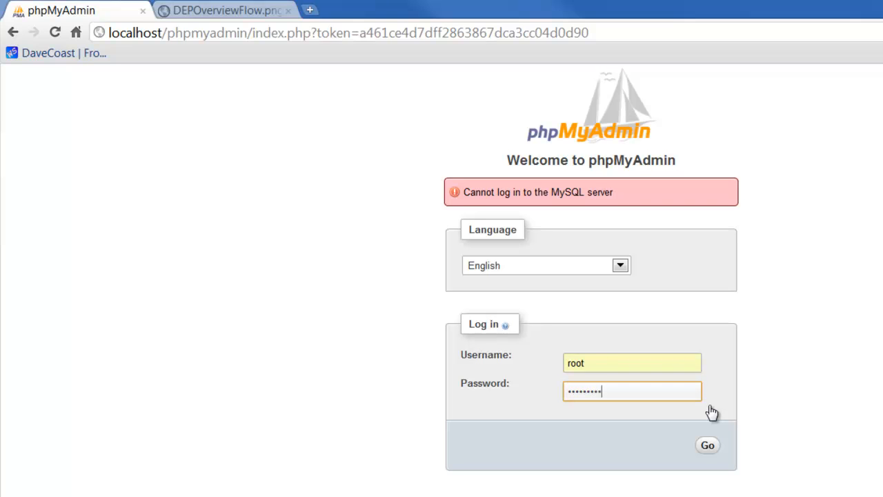
text(••••••••)
text(••)
click(708, 444)
click(709, 447)
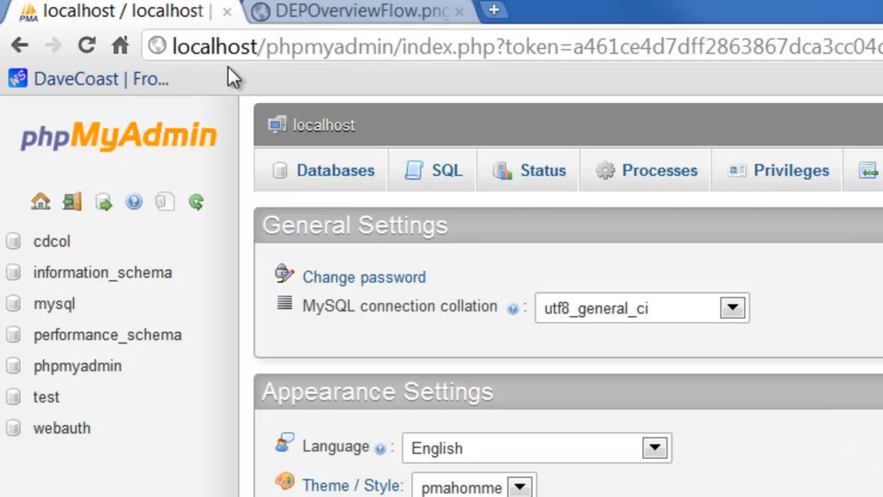
Step: Go back to the XAMPP welcome page at localhost
click(258, 48)
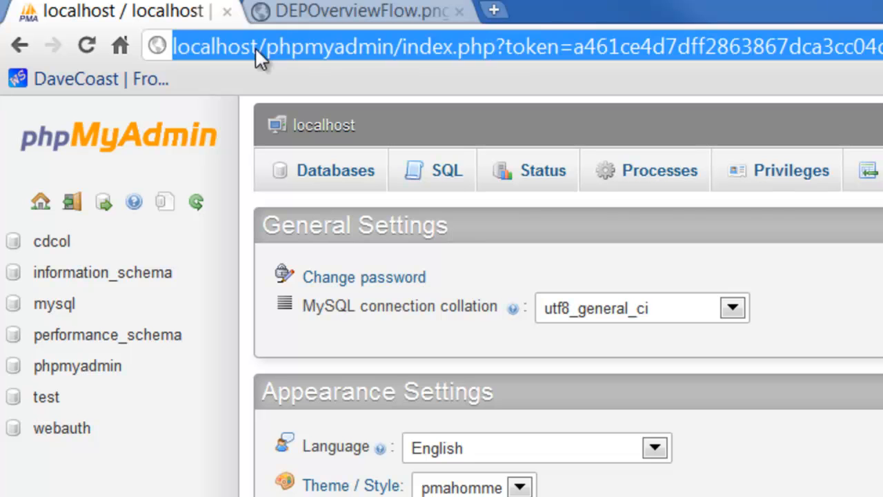
text(localh)
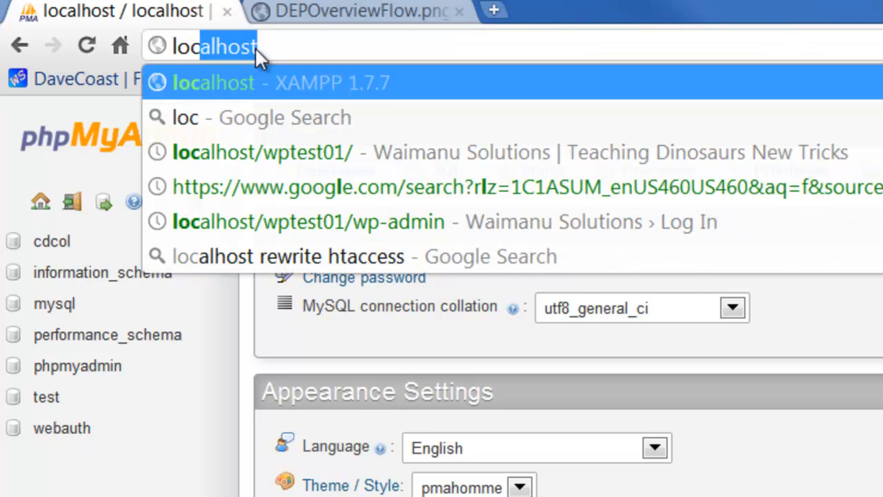
text(ost)
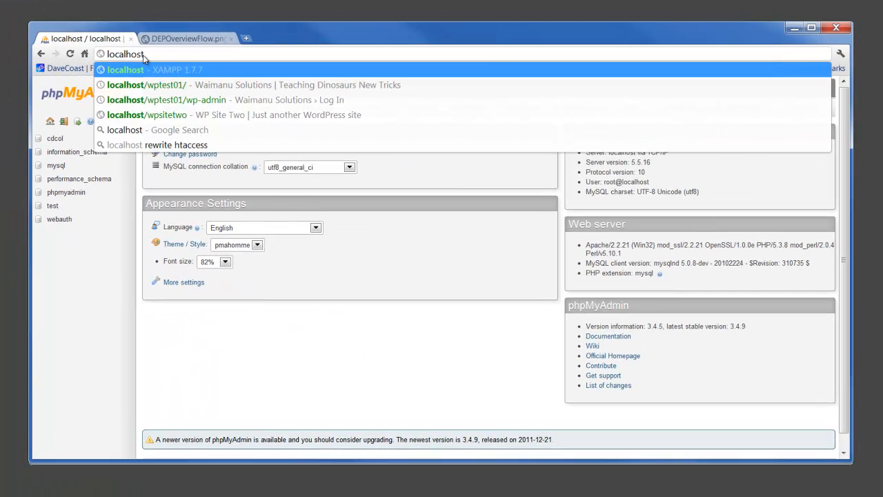
key(Return)
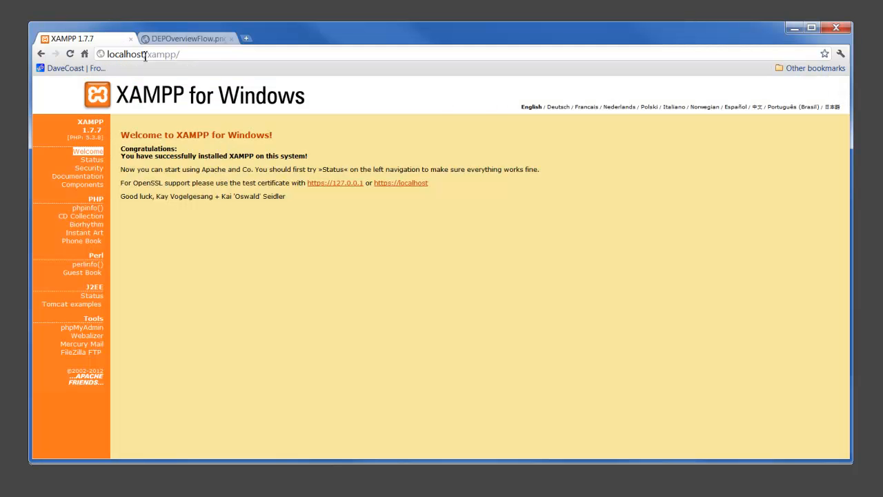